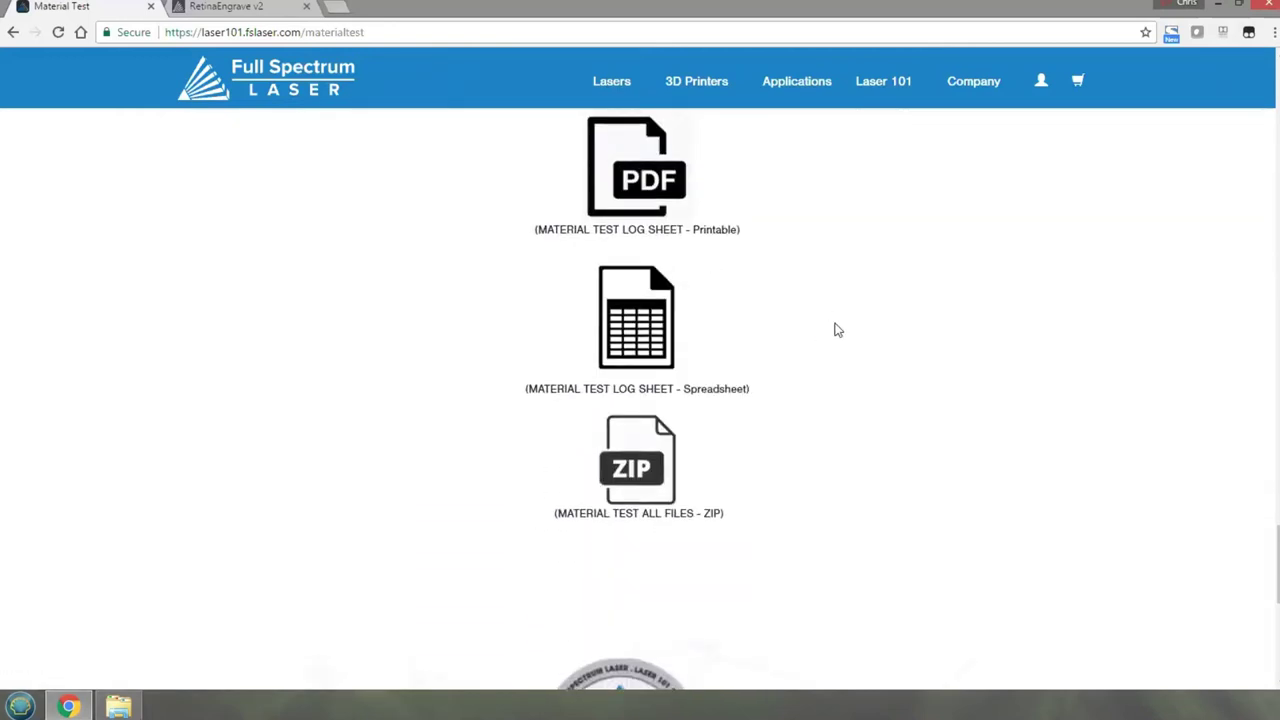
Look over the downloadable material test files and log sheets on the Material Test page
scroll(834, 329, "up", 1)
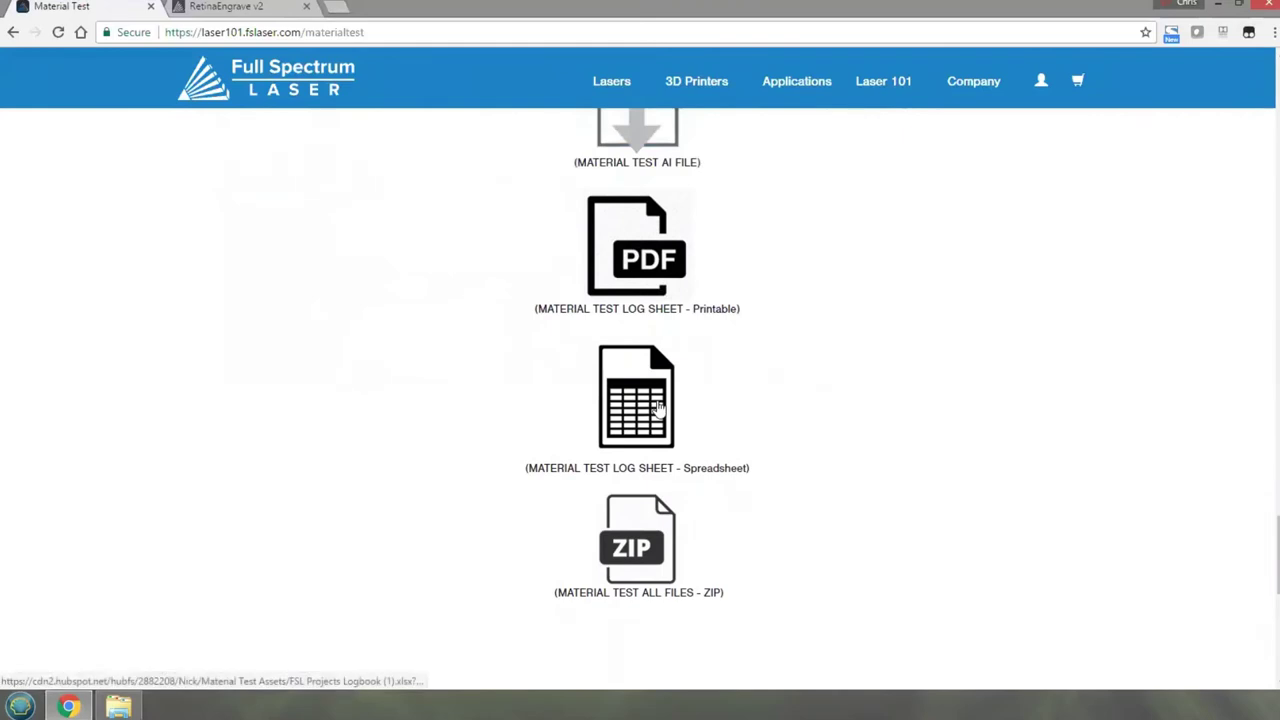
scroll(700, 406, "up", 6)
scroll(731, 409, "up", 1)
scroll(731, 409, "down", 1)
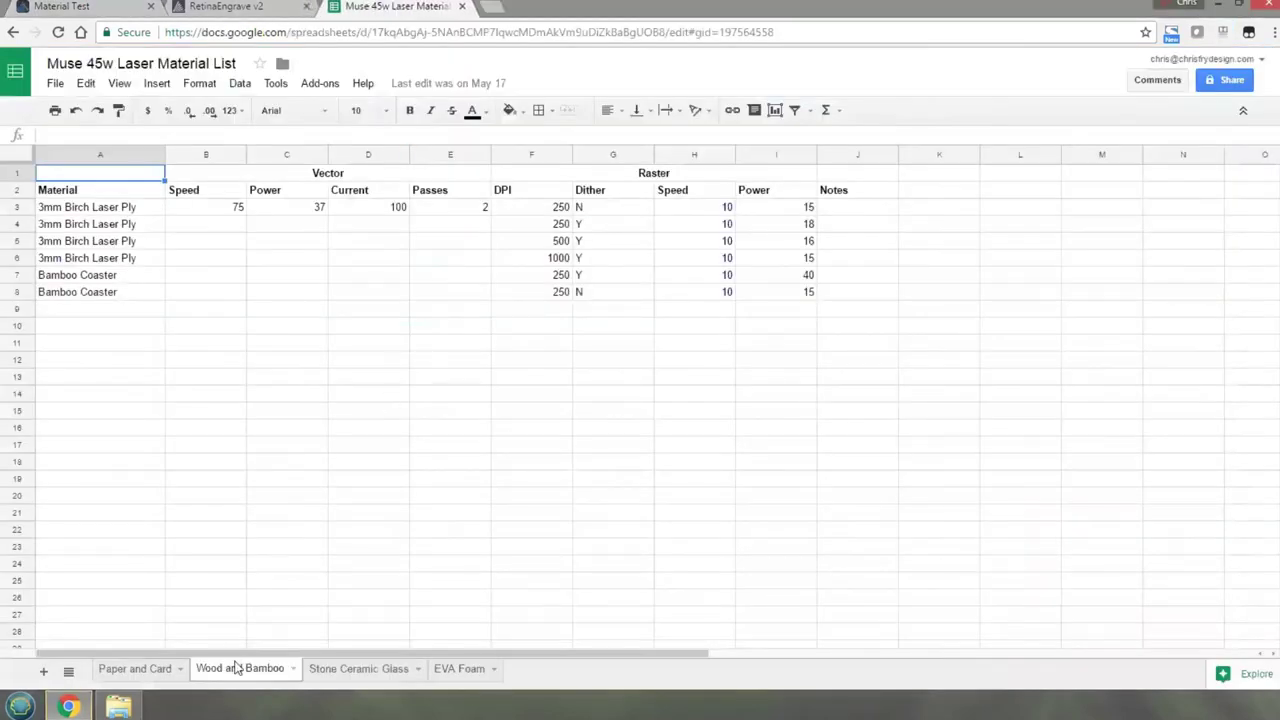
On the Paper and Card sheet of the Muse 45w Laser Material List, enter "3mm Corrgated Cardboard" as the material in row 9
left_click(148, 676)
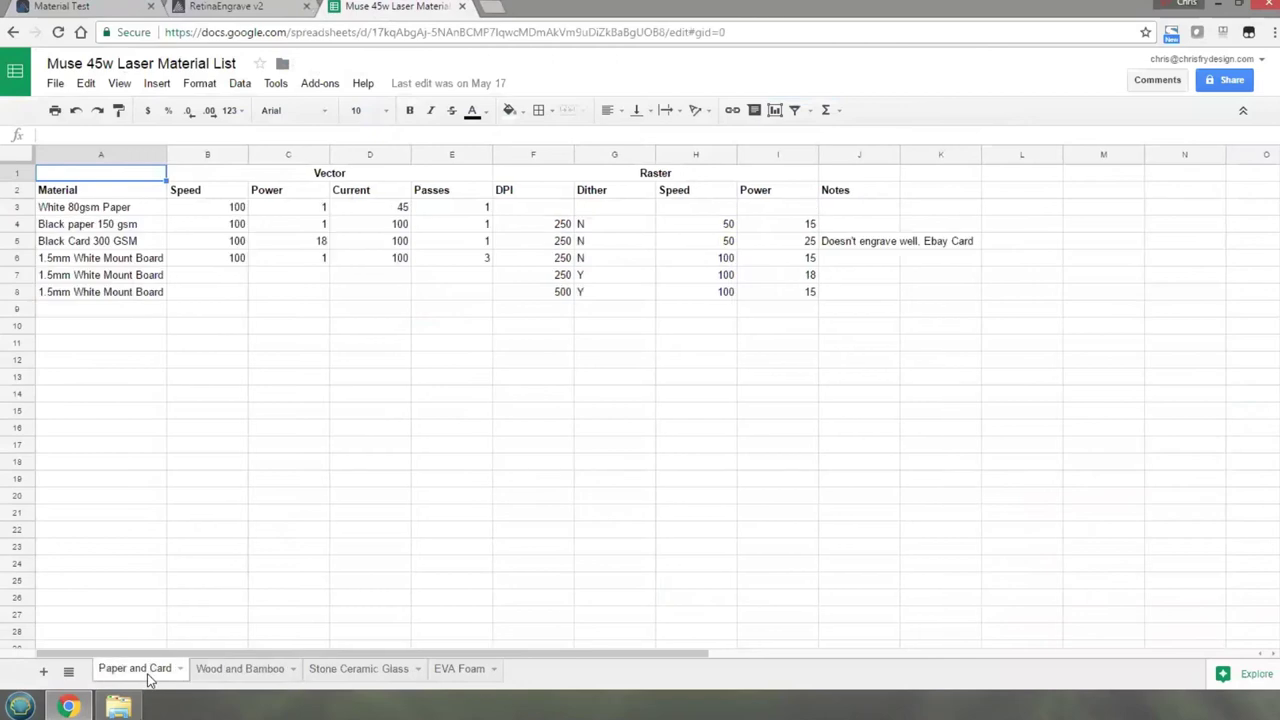
left_click(85, 312)
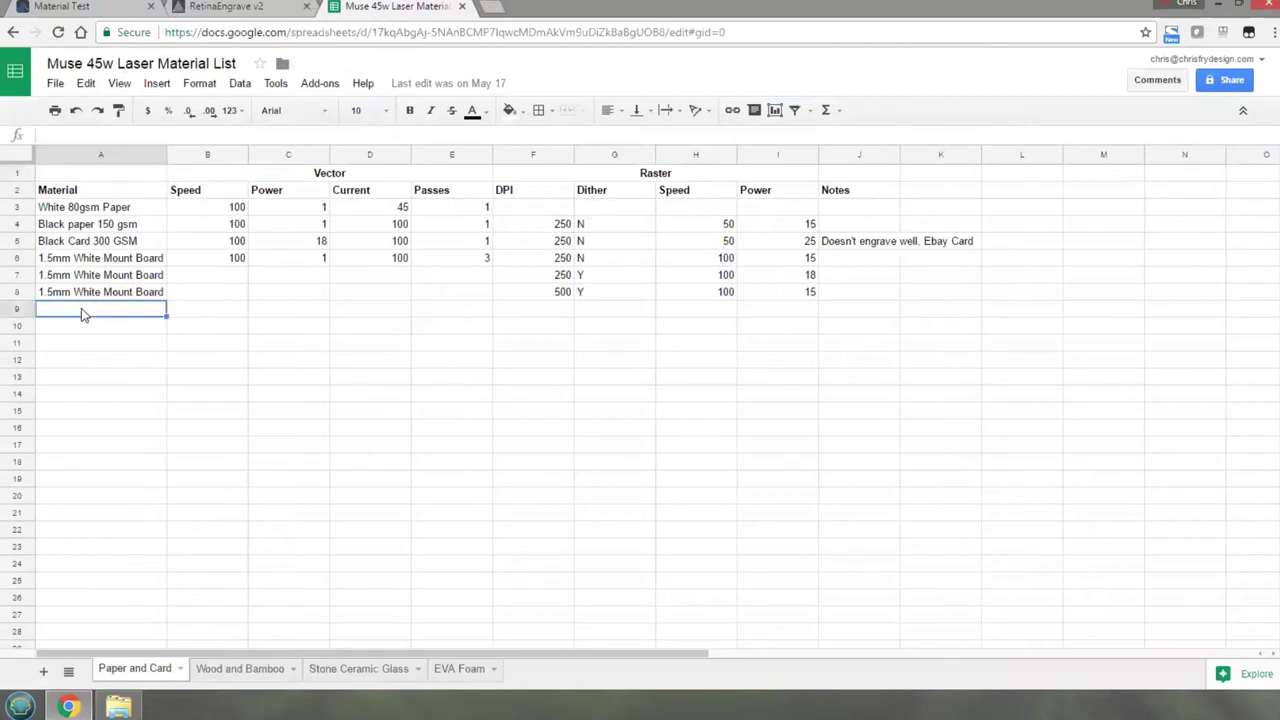
type("3mm")
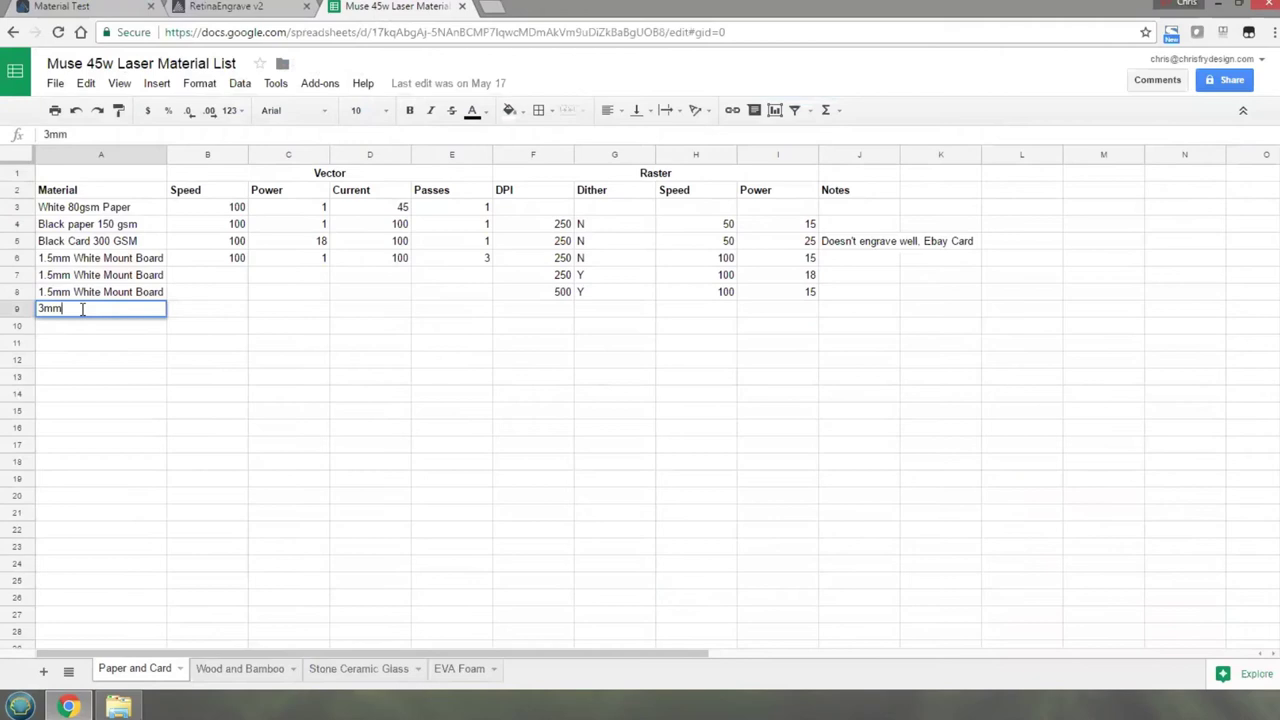
type(" Corrgated Cardboard")
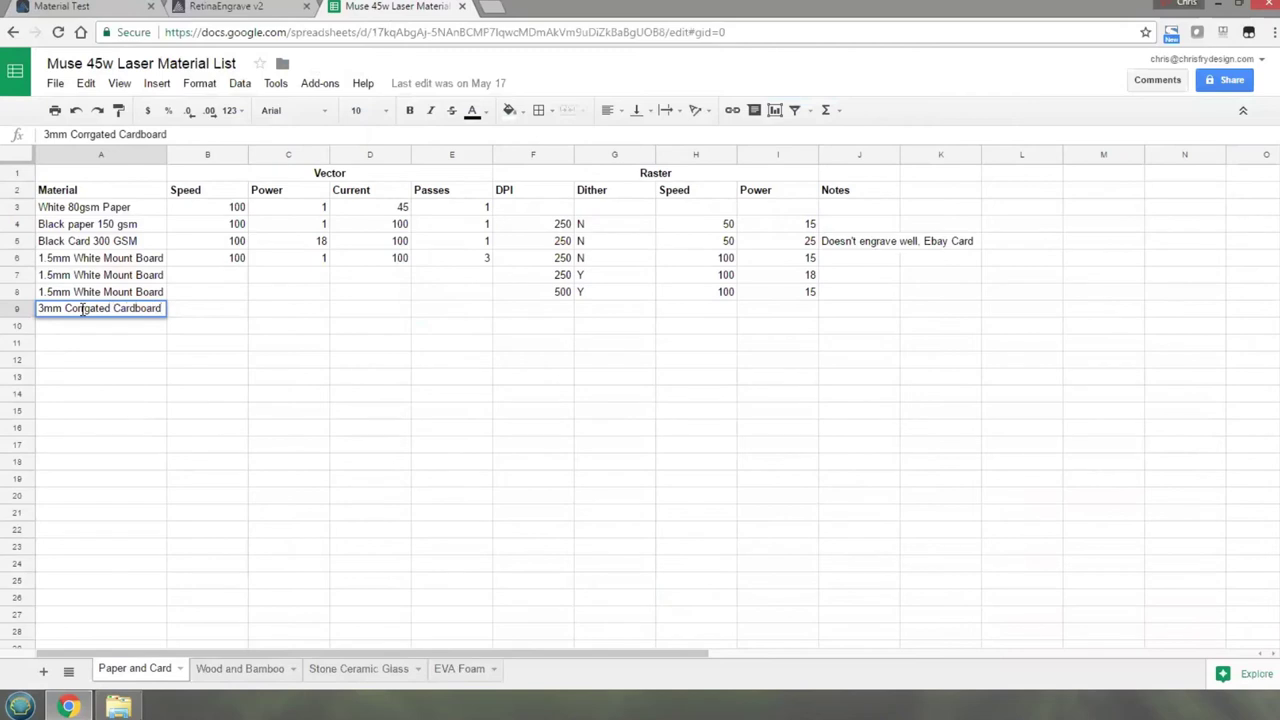
Log the cardboard's vector settings in row 9: speed 85, power 20, current 100 and passes 1
left_click(183, 313)
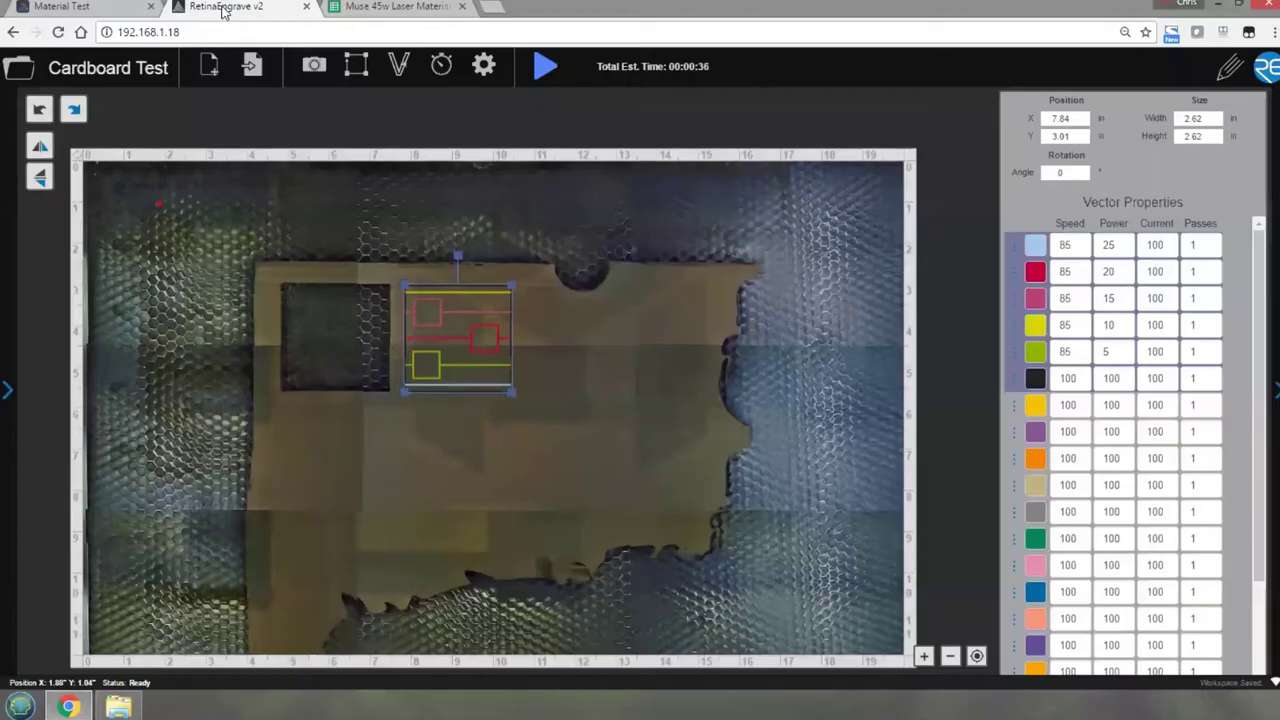
left_click(222, 8)
left_click(388, 12)
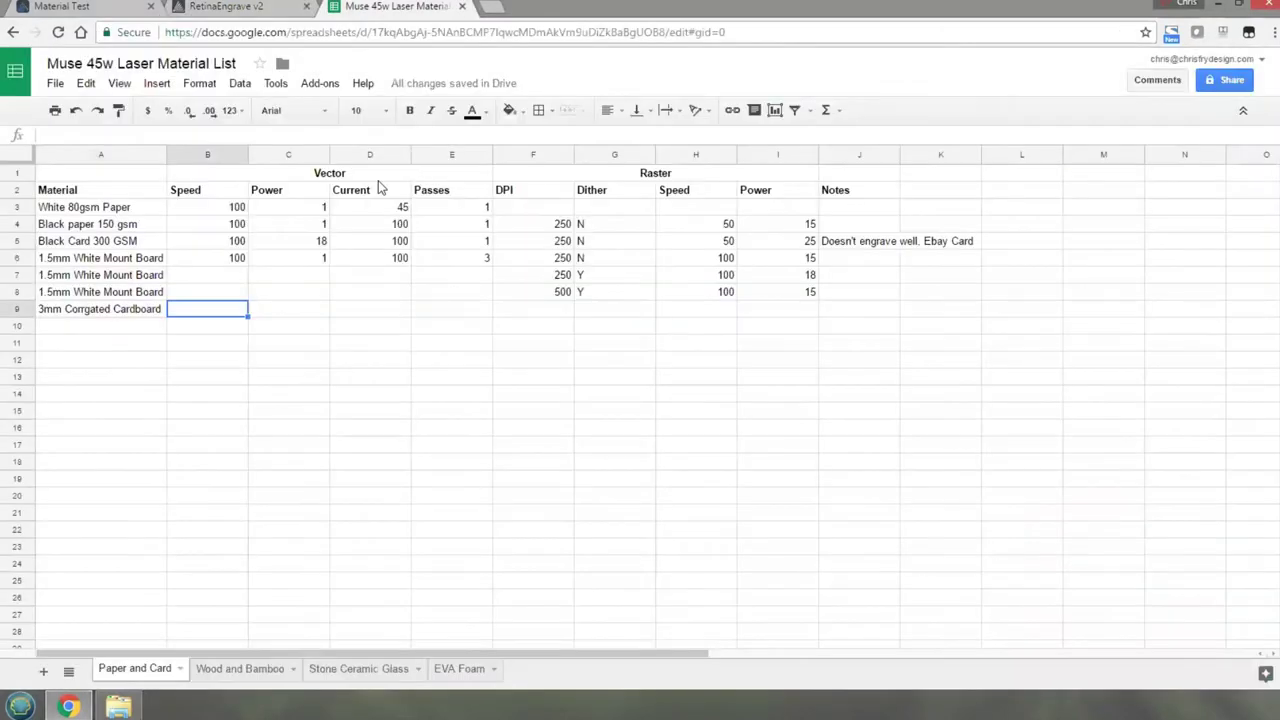
type("85")
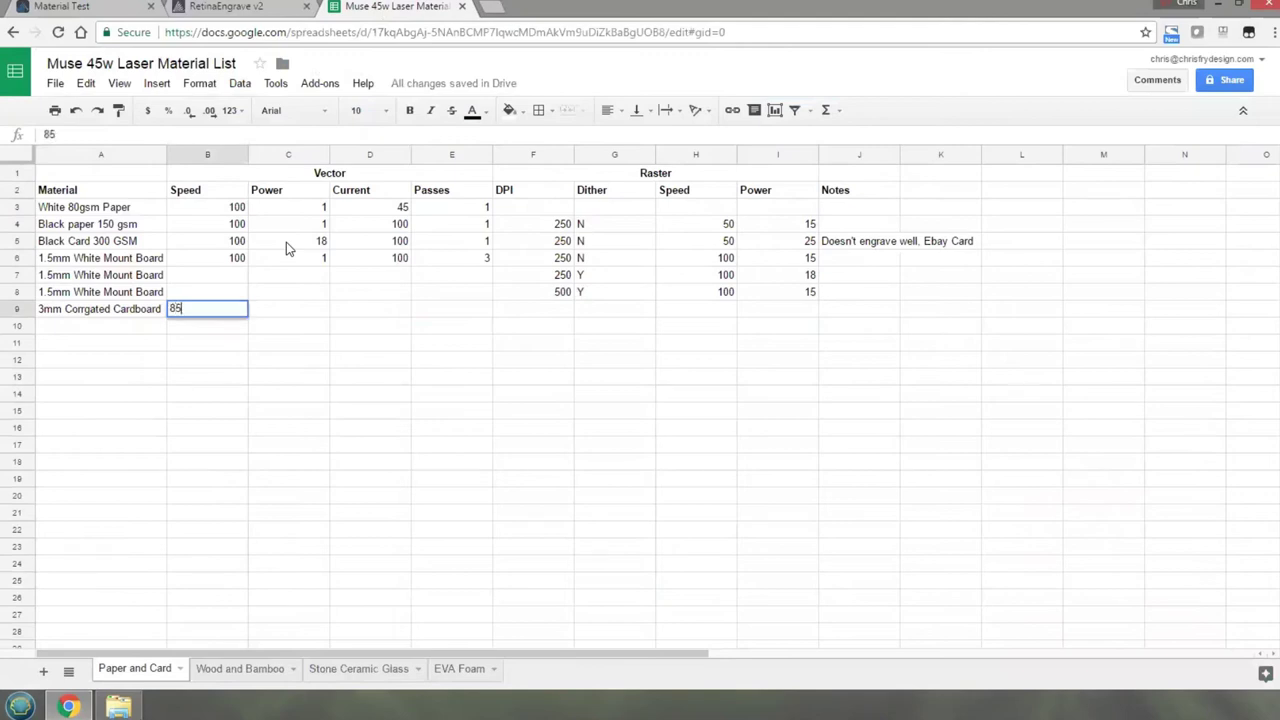
left_click(313, 311)
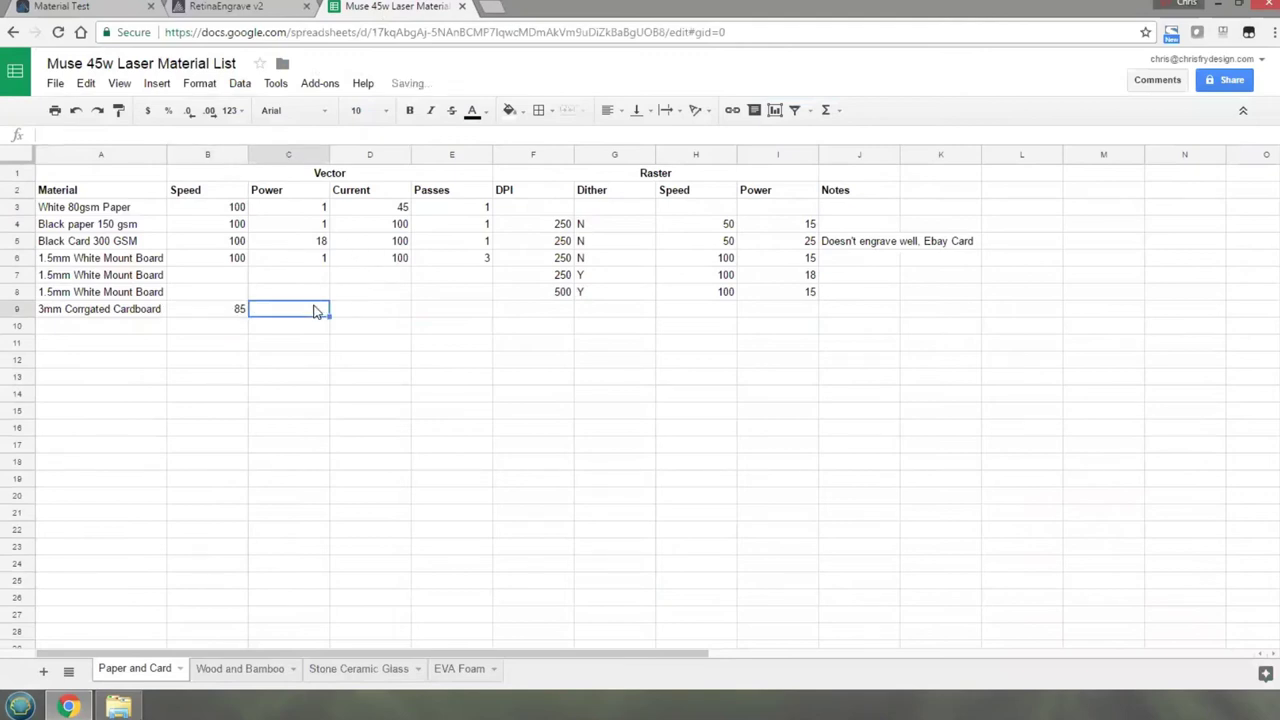
type("20")
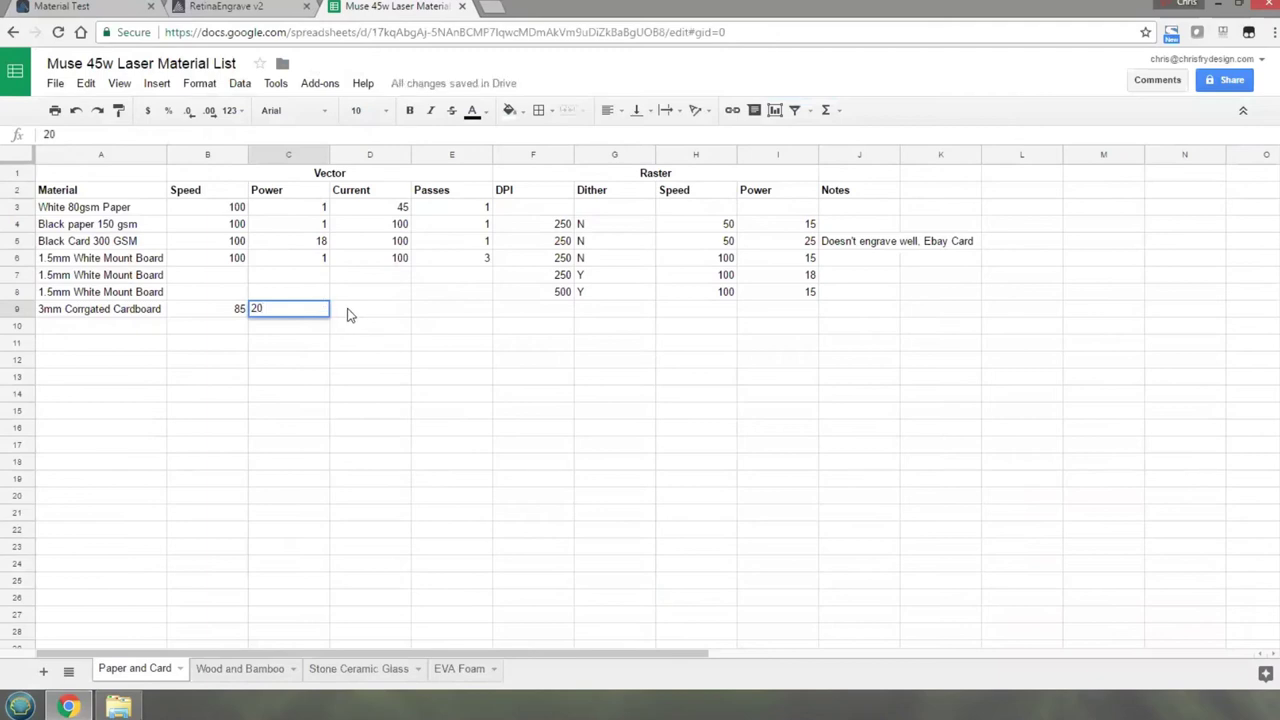
left_click(349, 308)
type("100")
left_click(437, 311)
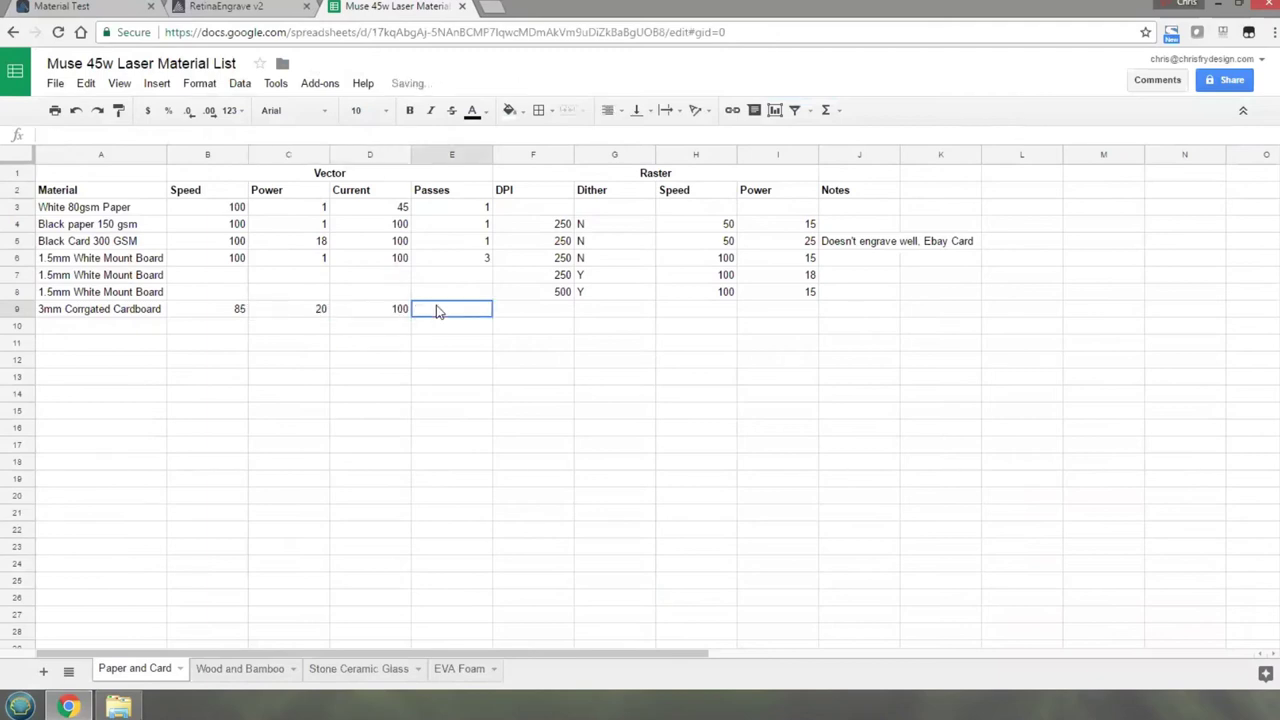
type("1")
left_click(510, 305)
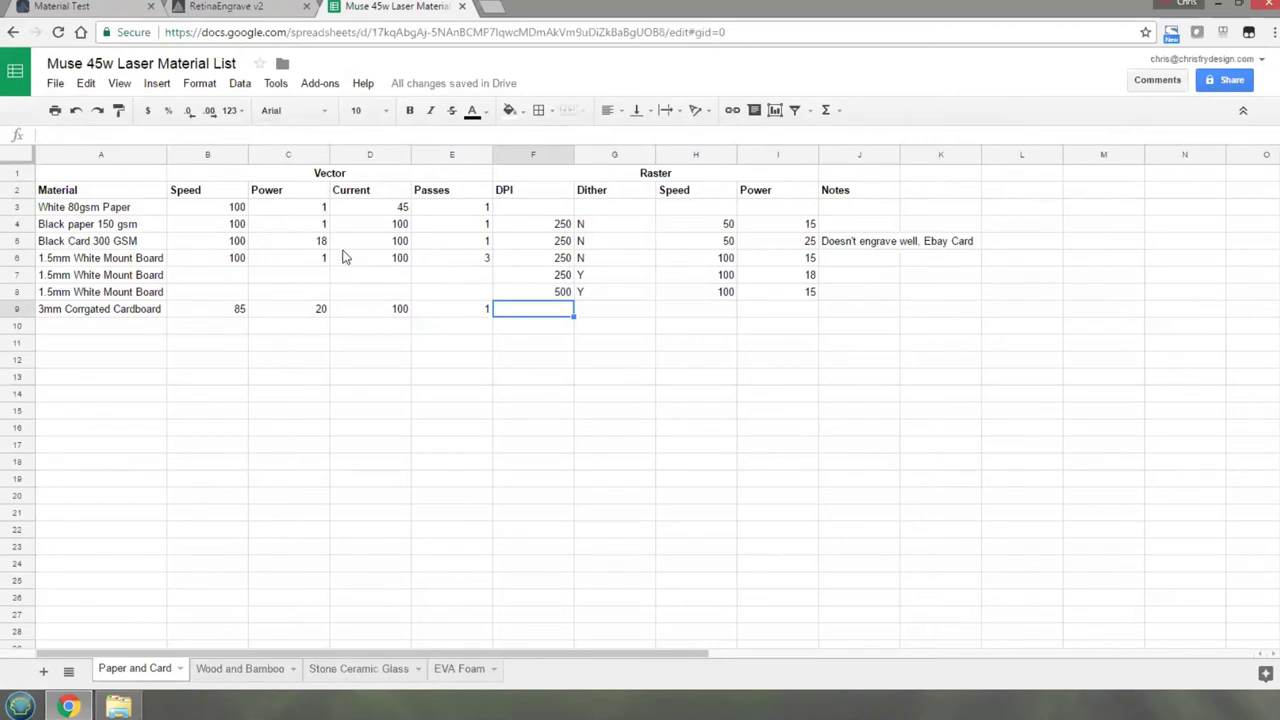
Switch to RetinaEngrave, start a new blank workspace and open its drawing editor
left_click(228, 7)
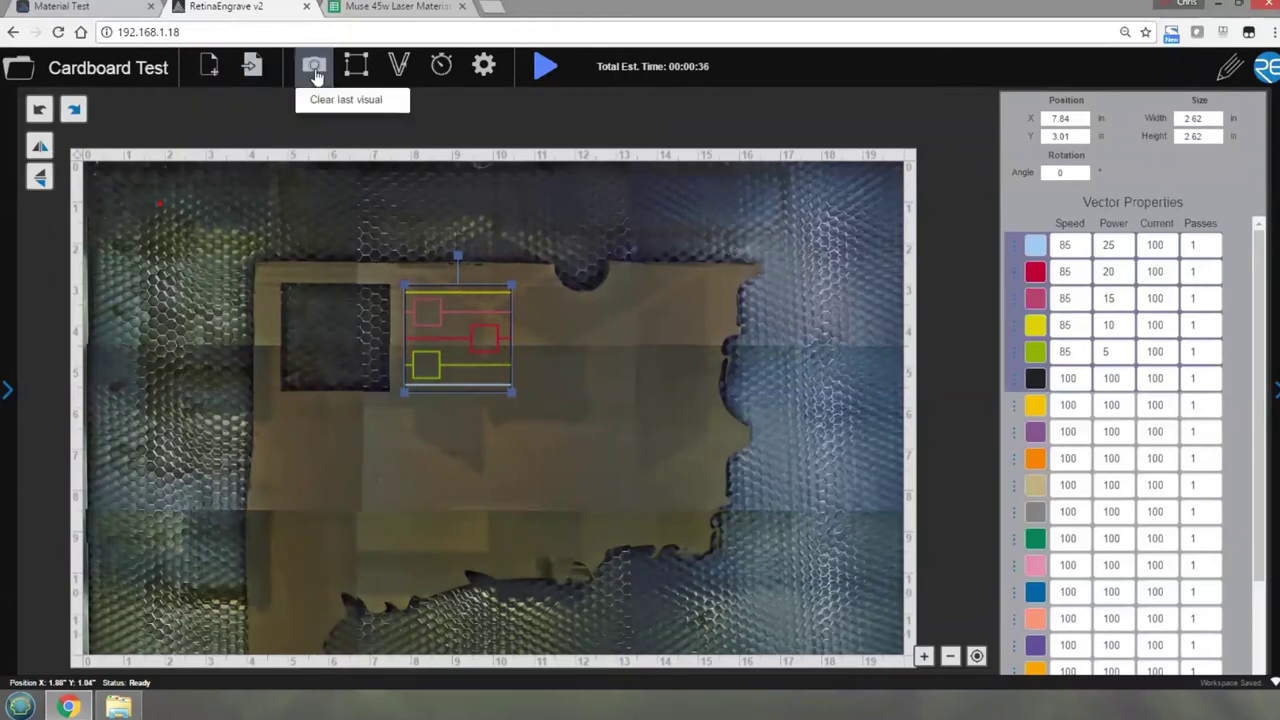
left_click(212, 68)
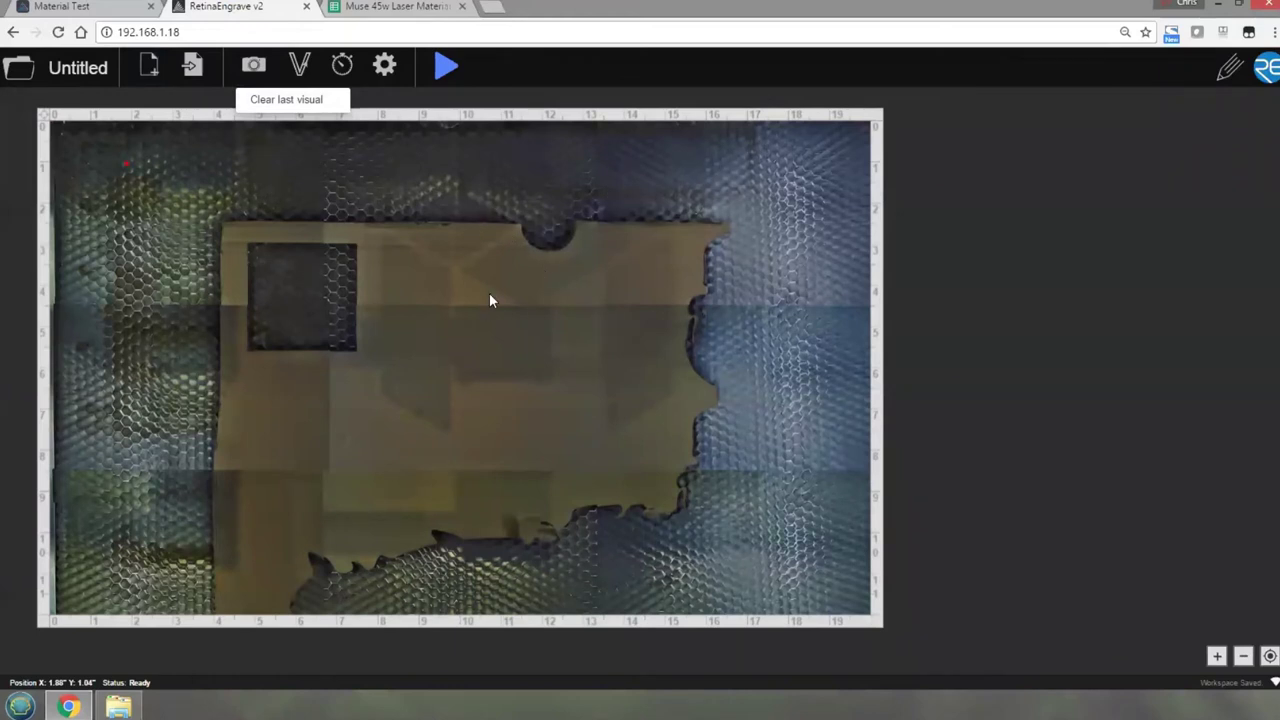
left_click(1230, 67)
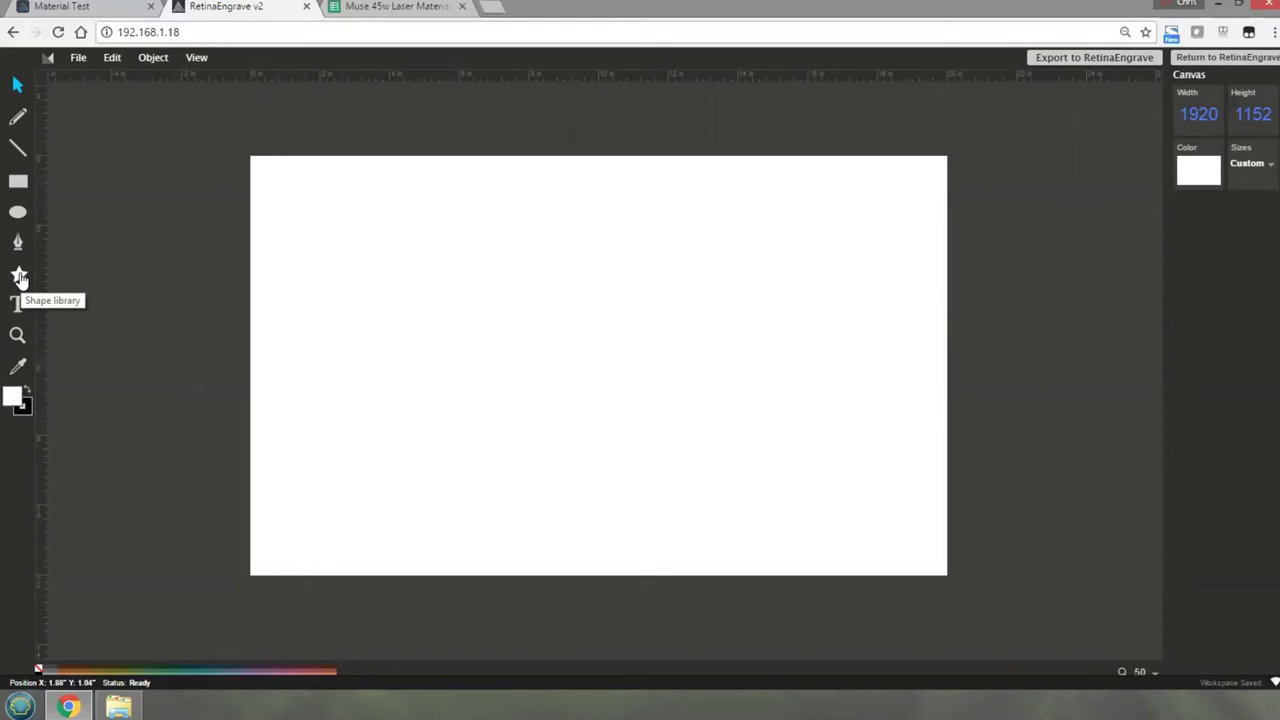
Place the skull shape from the Symbols category of the shape library near the canvas's upper-left corner
left_click(19, 277)
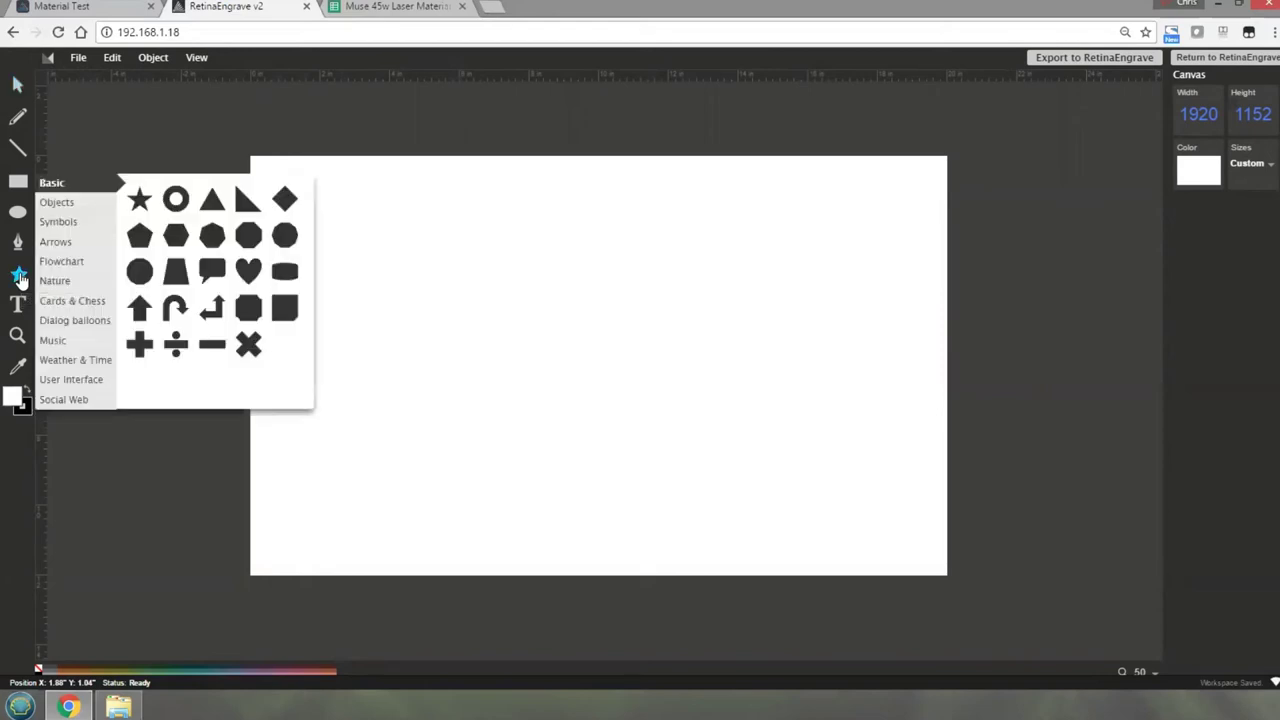
left_click(76, 203)
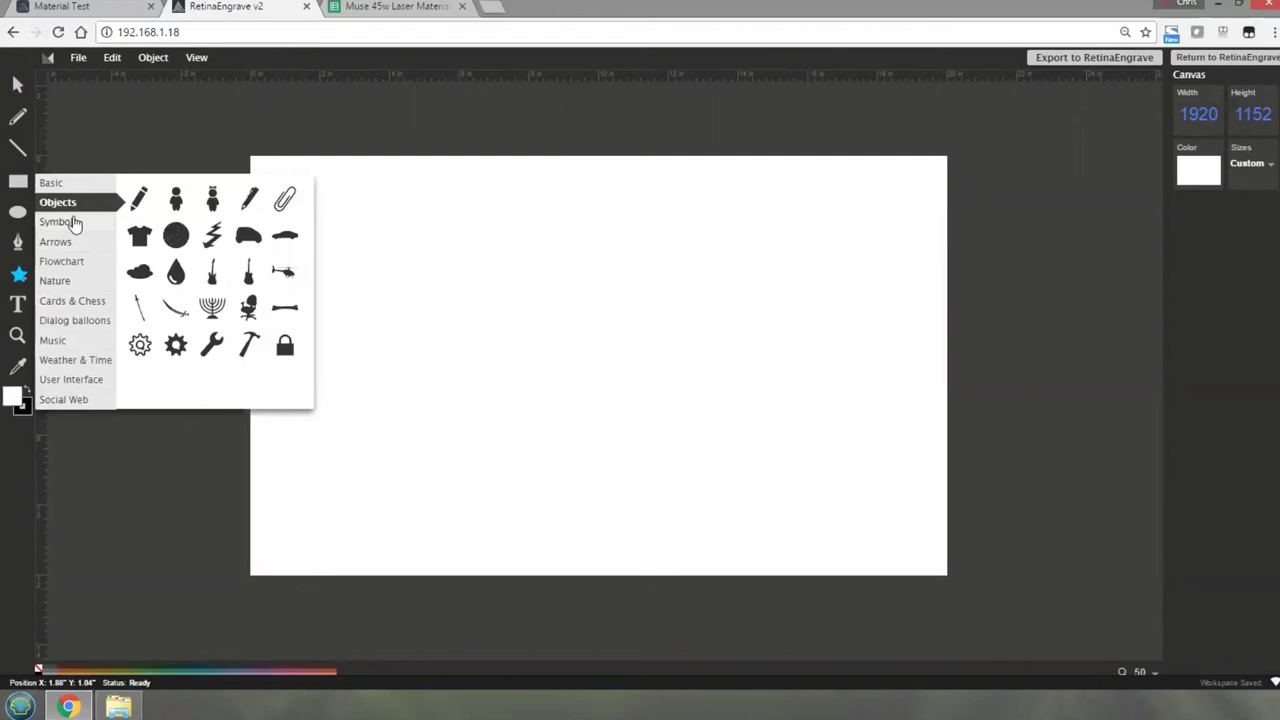
left_click(74, 223)
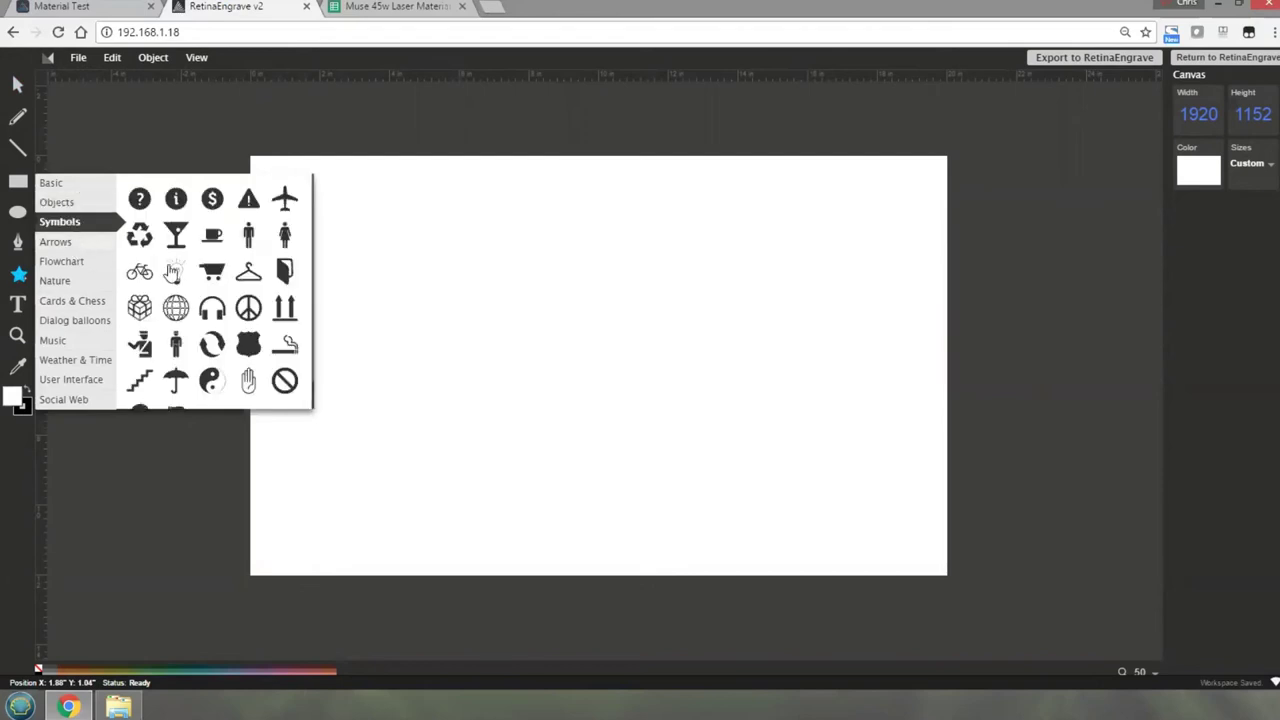
scroll(177, 278, "down", 1)
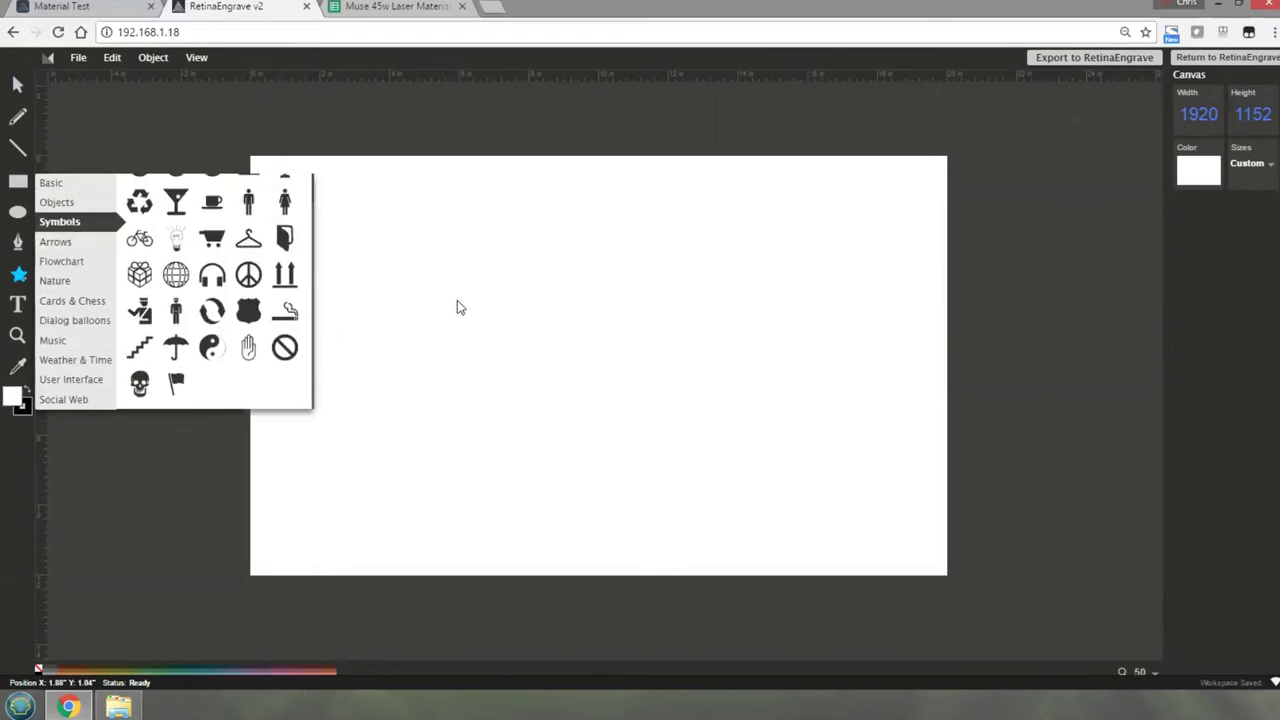
left_click(141, 383)
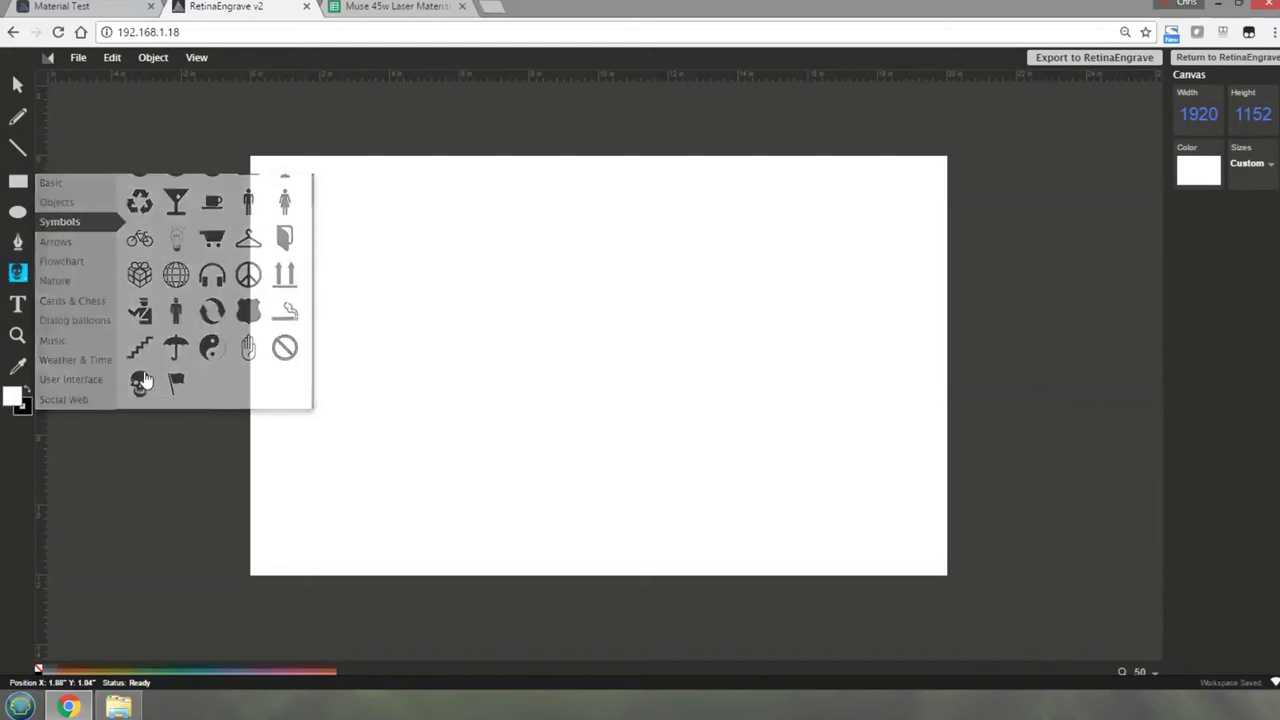
left_click_drag(291, 194, 383, 310)
left_click(397, 305)
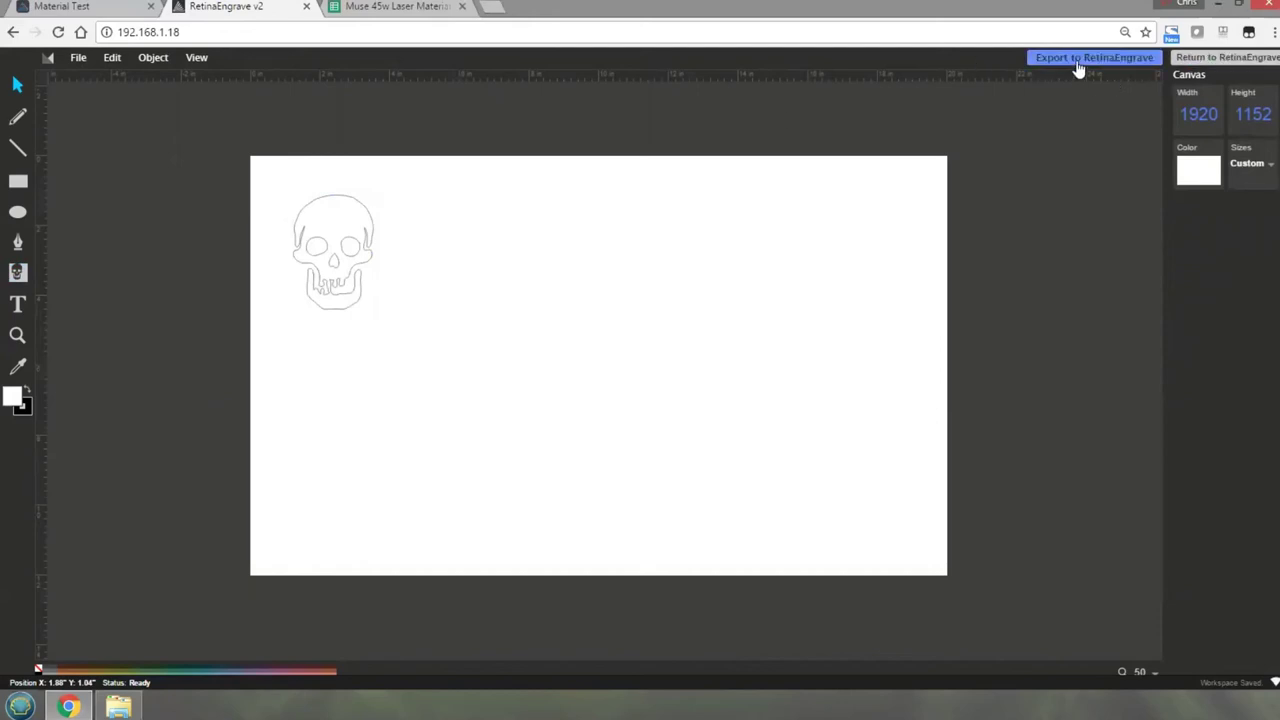
Add the text NICOPROPS below the skull, enlarge it and position it just under the jaw
left_click(18, 306)
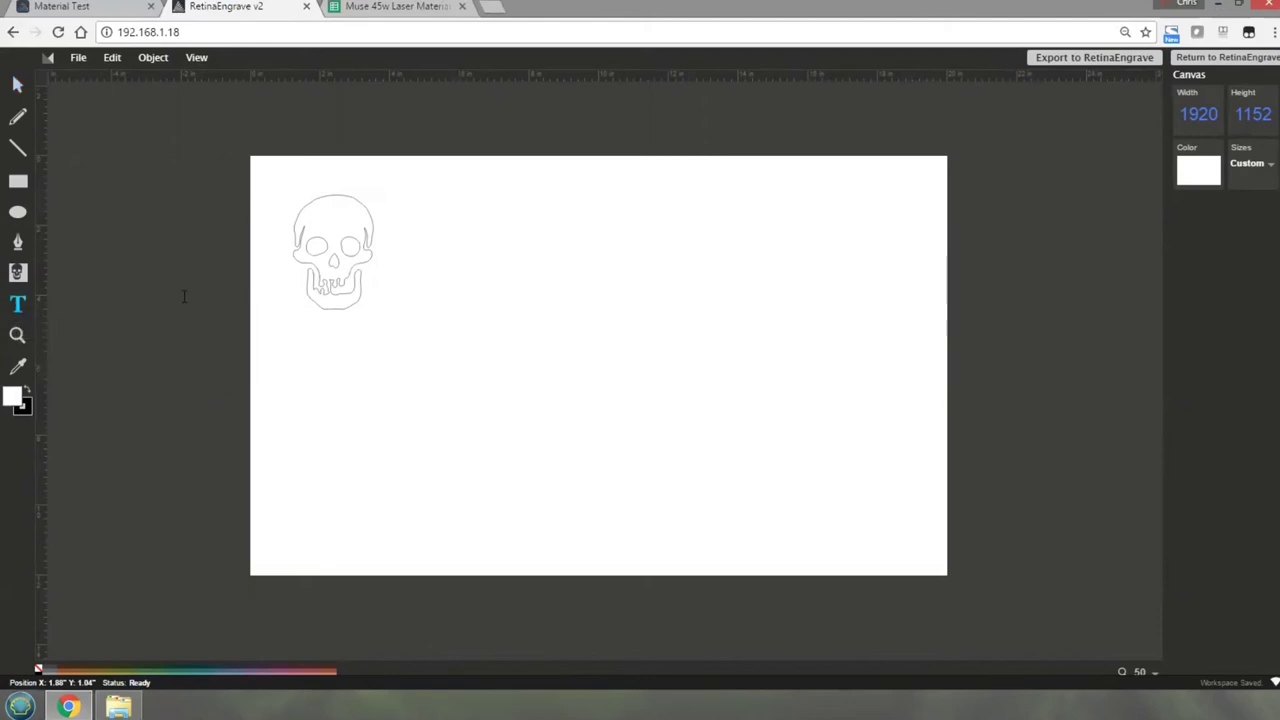
left_click(266, 335)
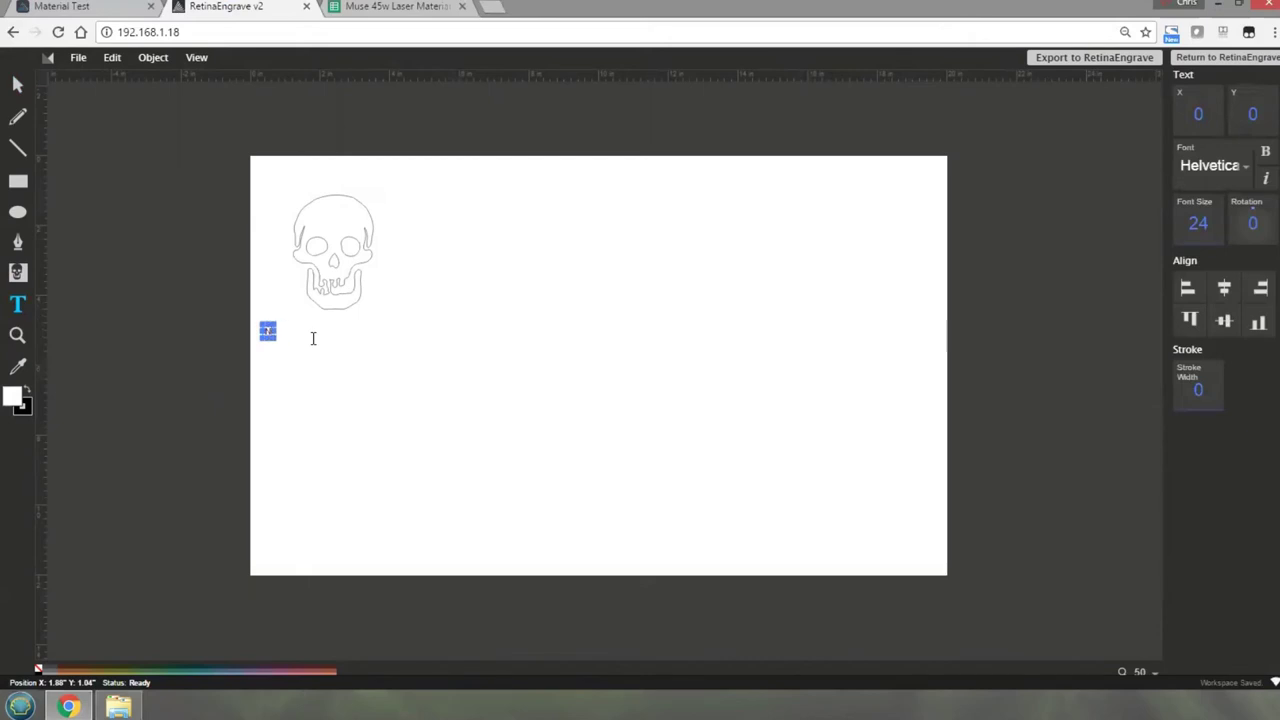
type("NICOPROPS")
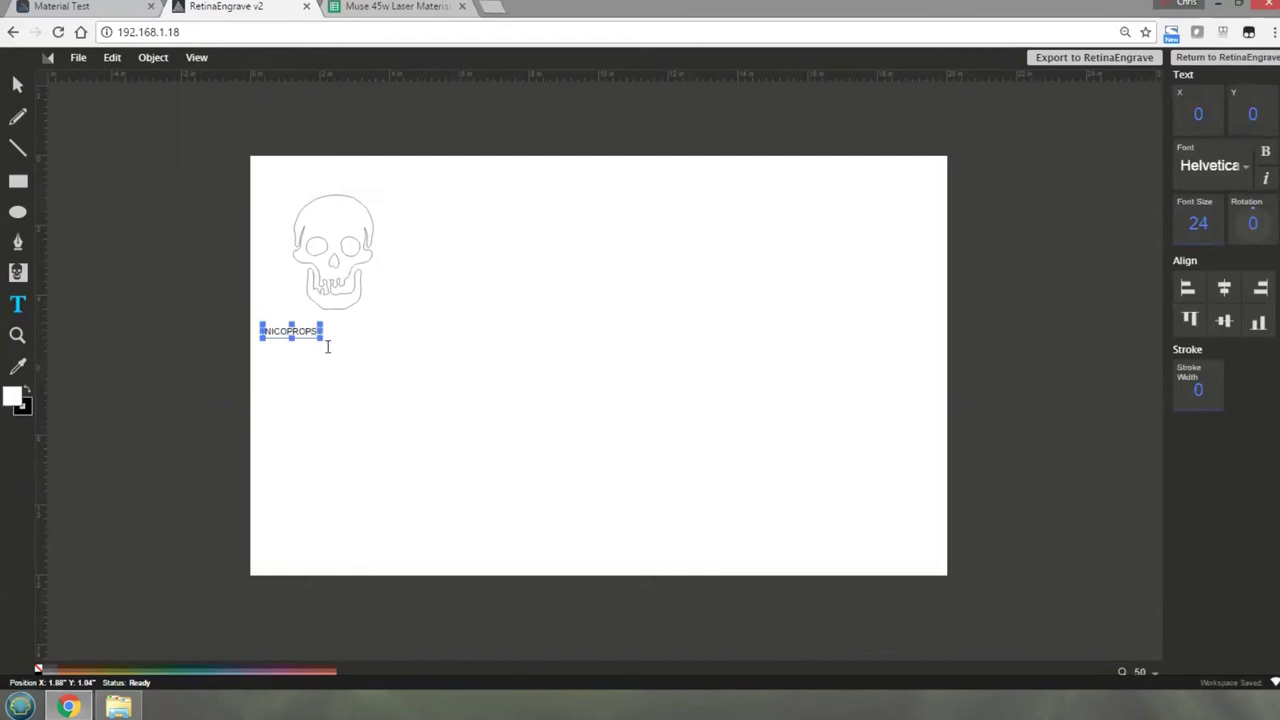
left_click(360, 366)
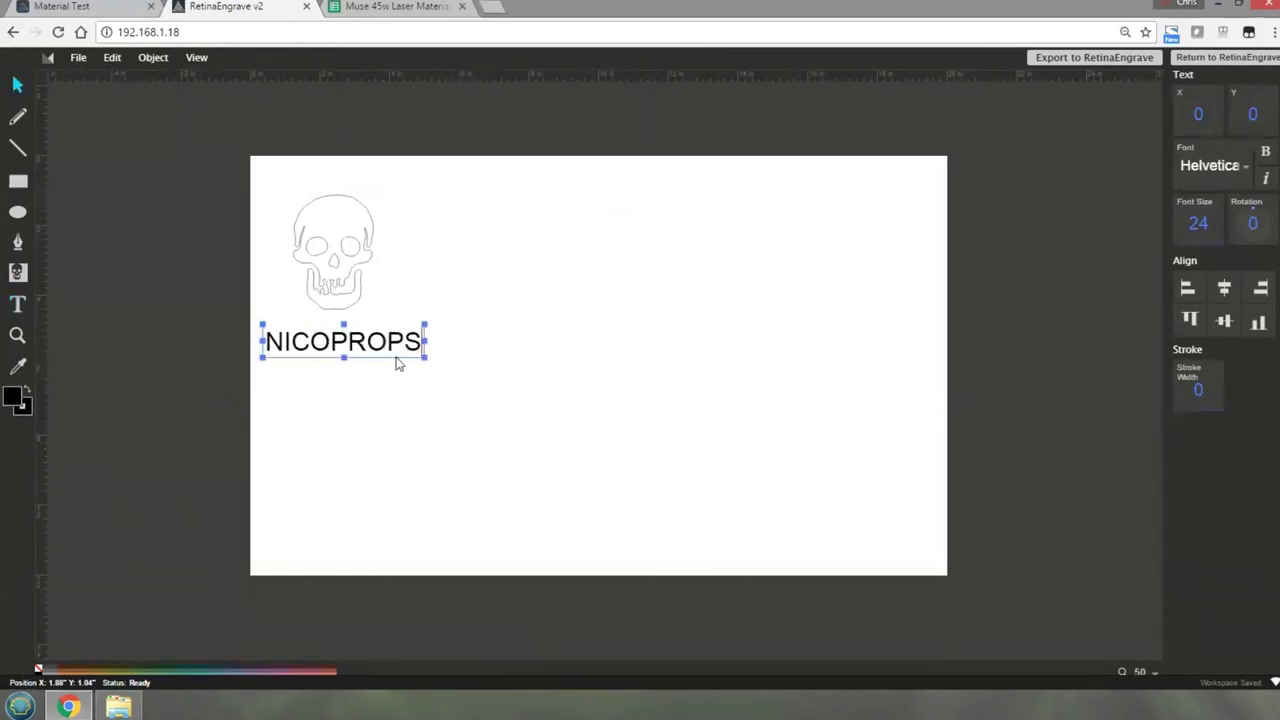
left_click_drag(368, 344, 370, 332)
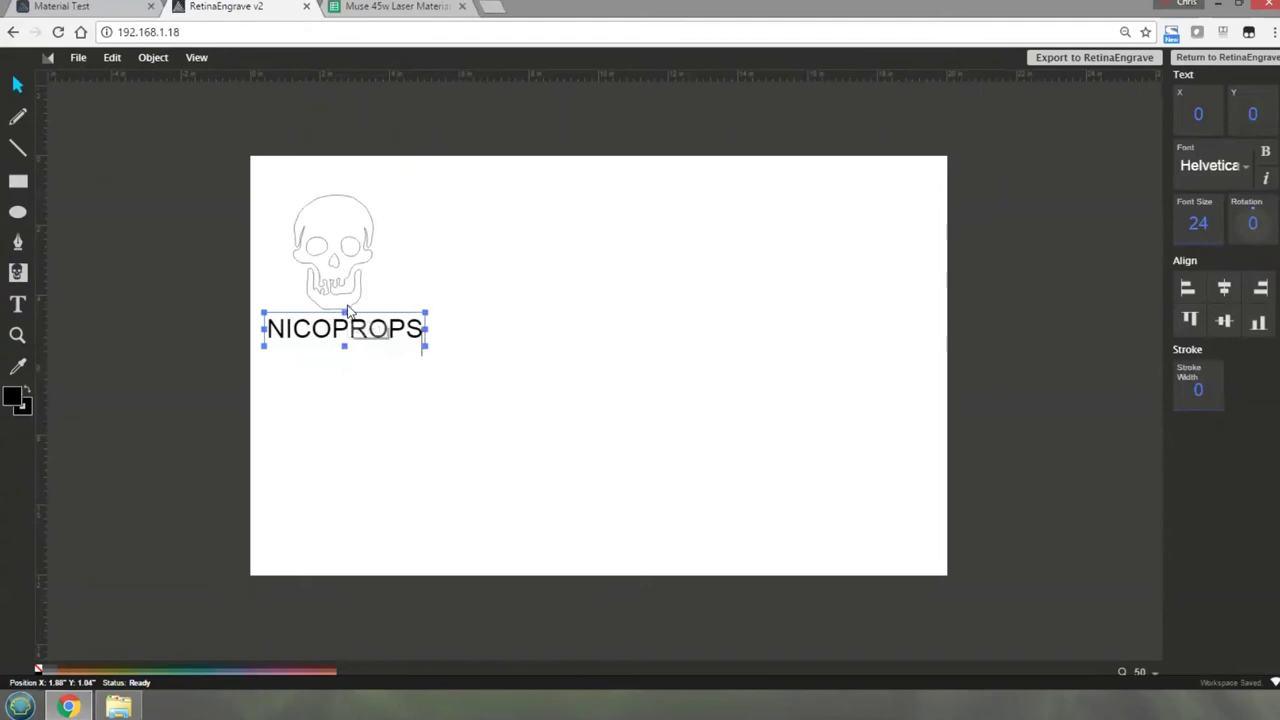
left_click_drag(362, 331, 358, 334)
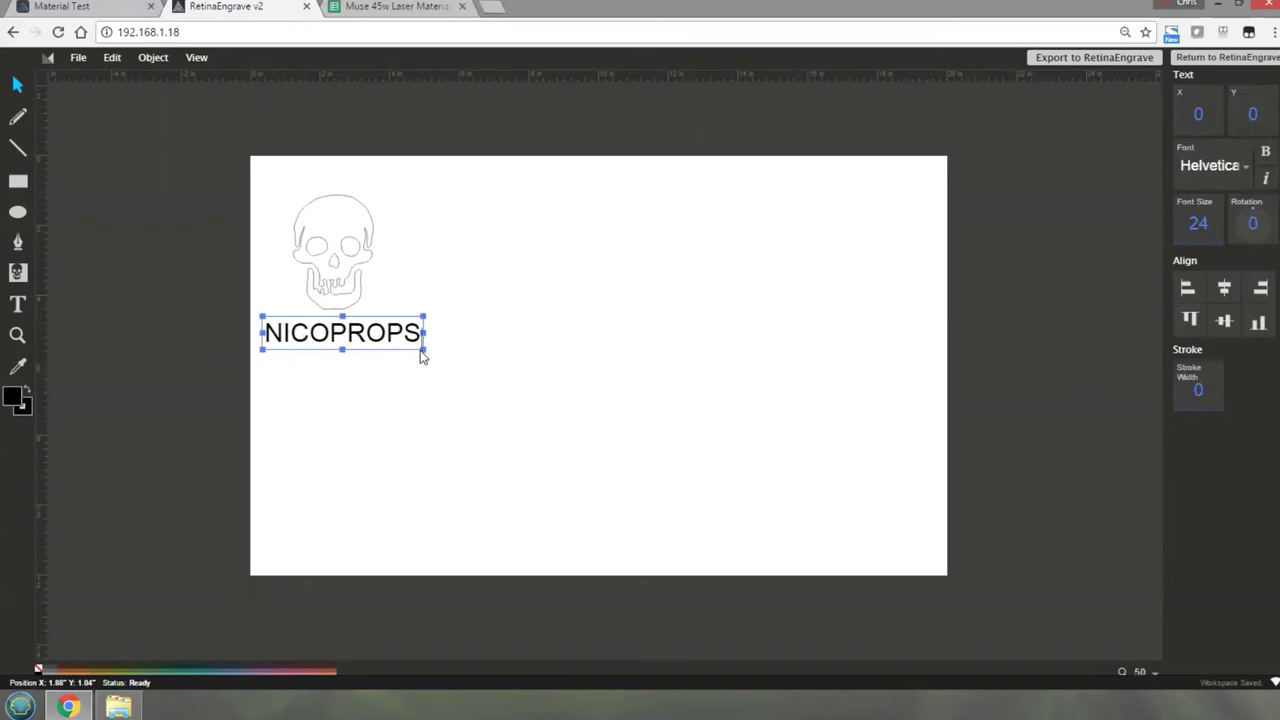
Try changing the fill colour of the NICOPROPS text to white
left_click(14, 397)
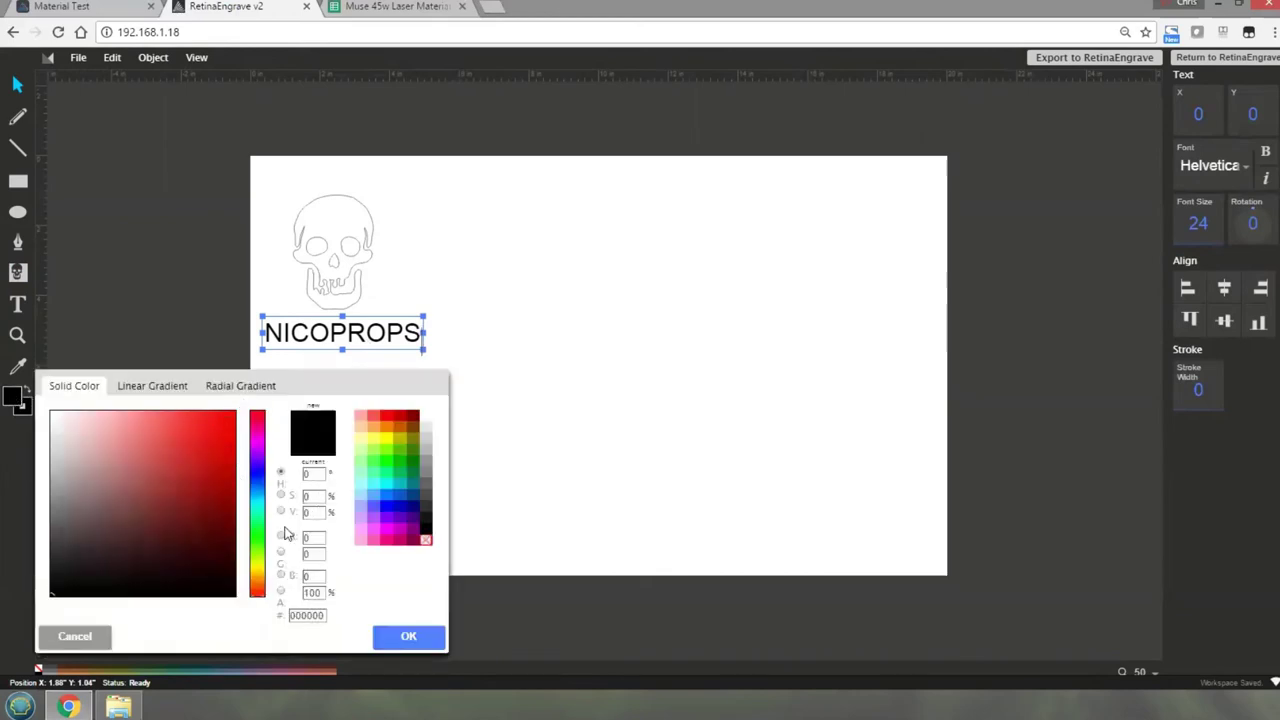
left_click(425, 420)
left_click(405, 638)
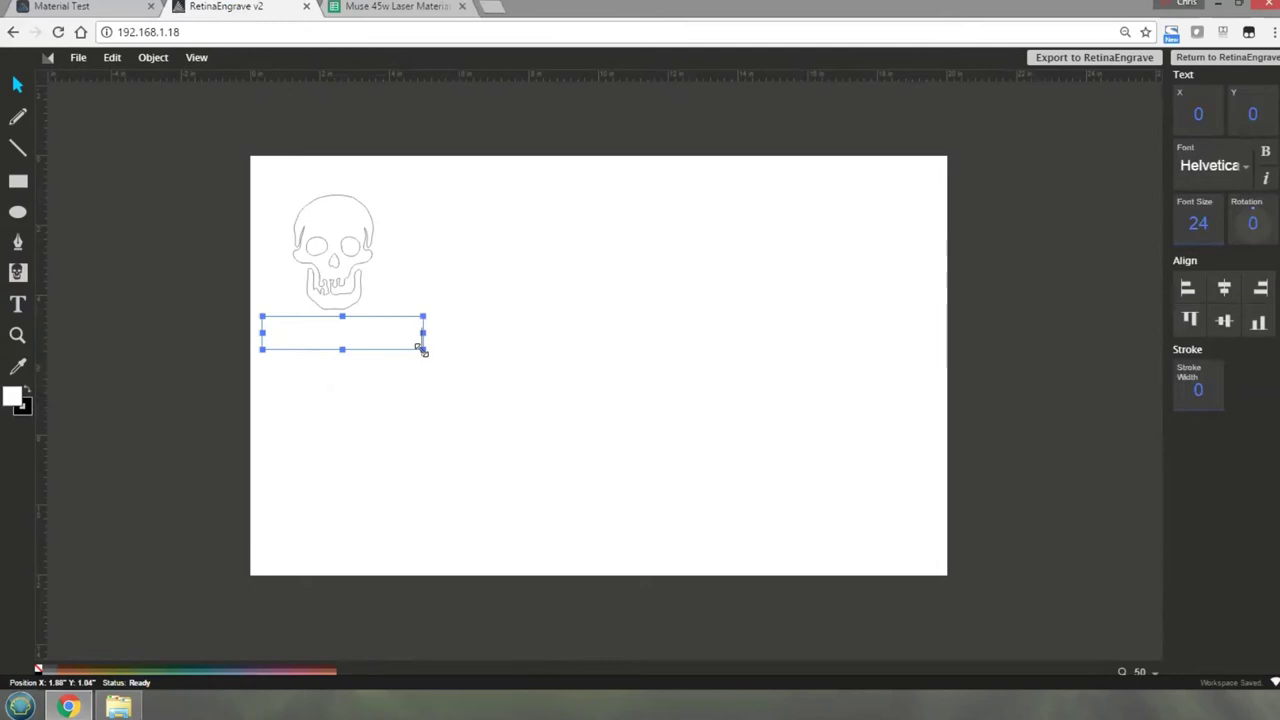
Try stretching the NICOPROPS text and swapping its fill and stroke colours
left_click_drag(420, 348, 489, 409)
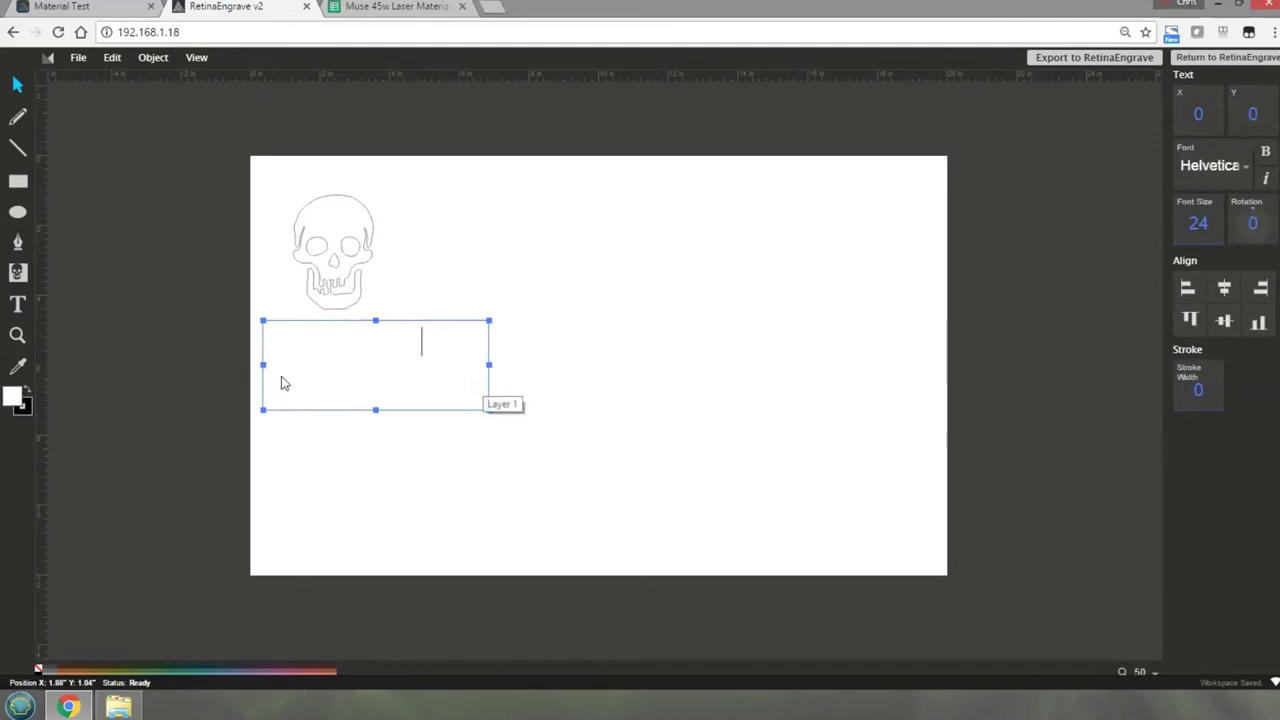
left_click(25, 400)
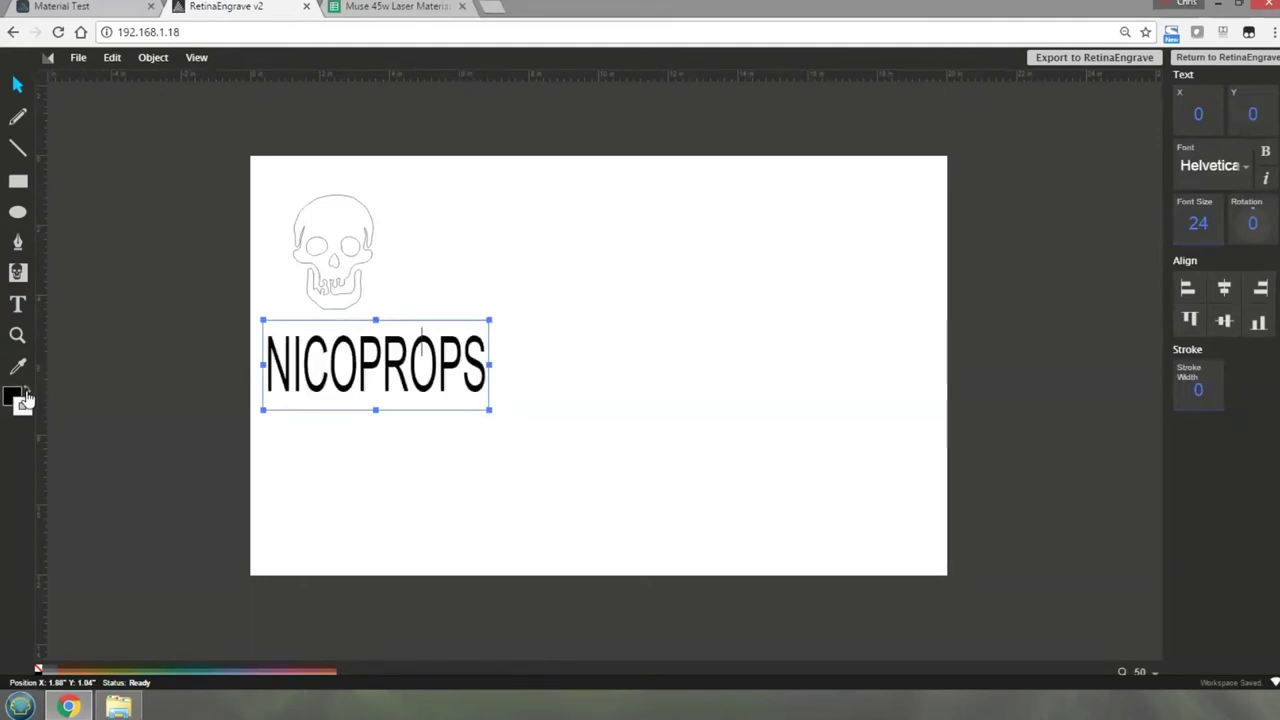
left_click(478, 418)
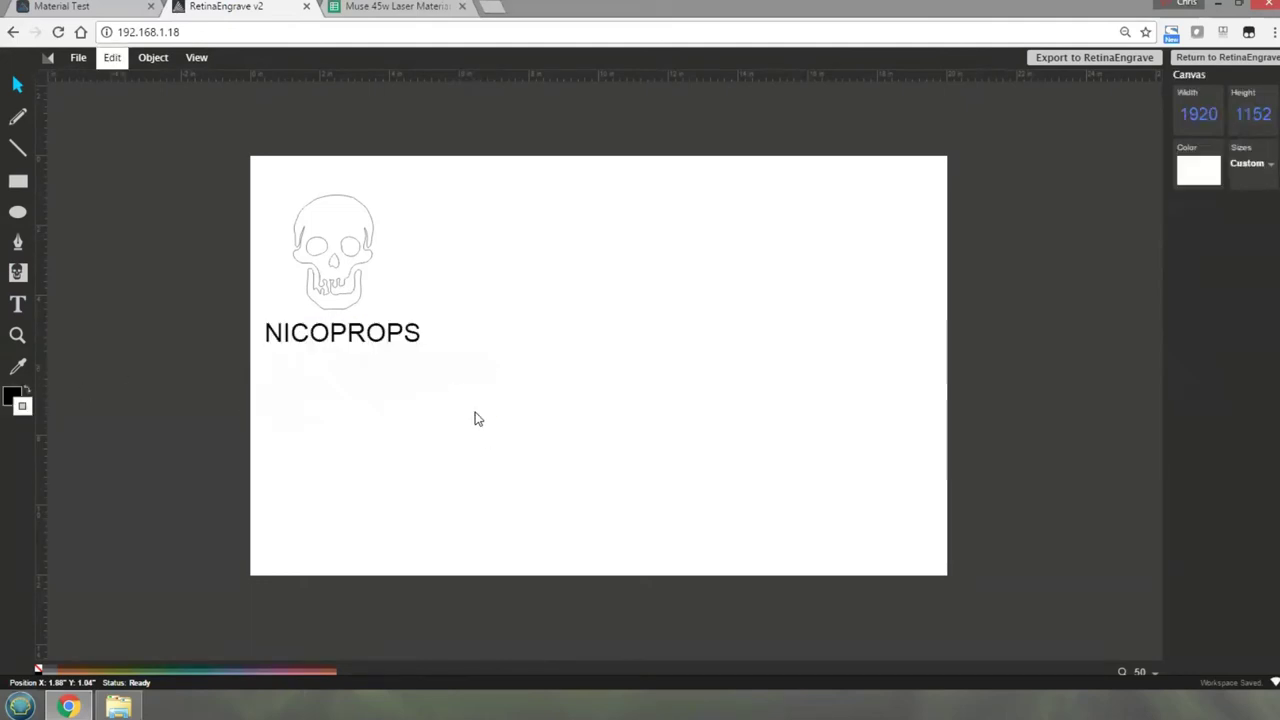
Try a stroke width of 3 on the NICOPROPS text
left_click(375, 335)
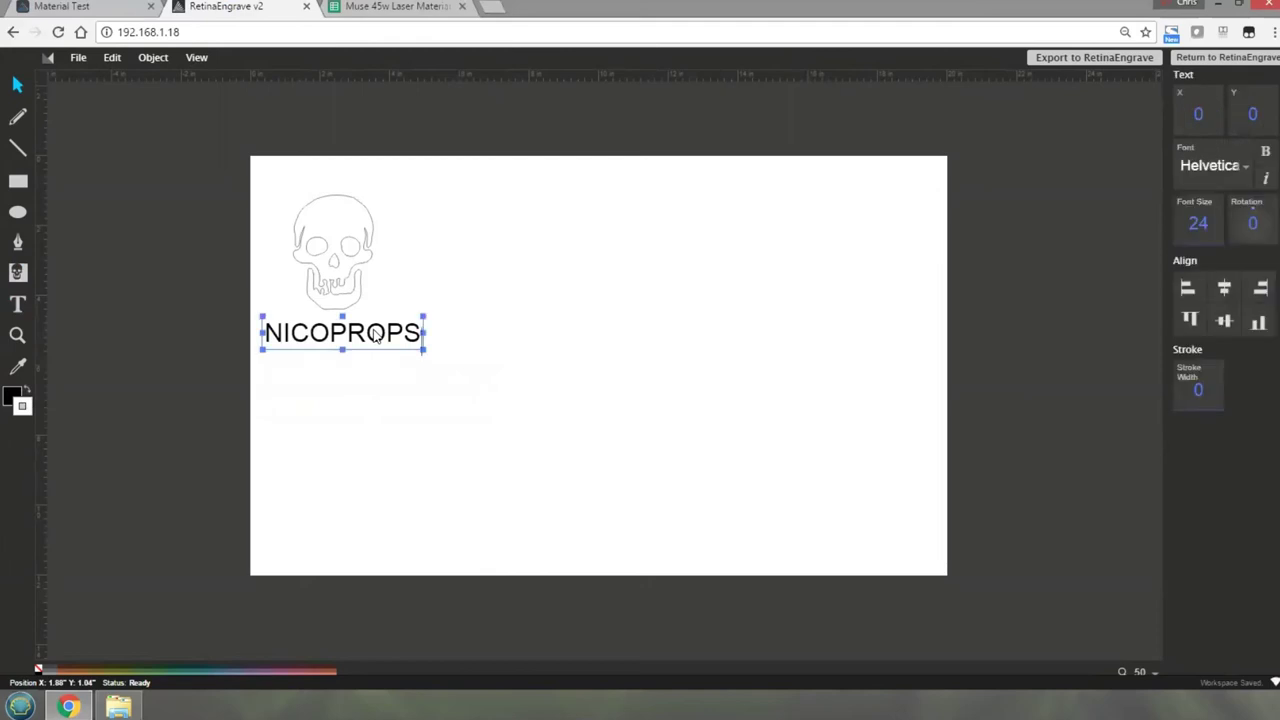
left_click(1200, 391)
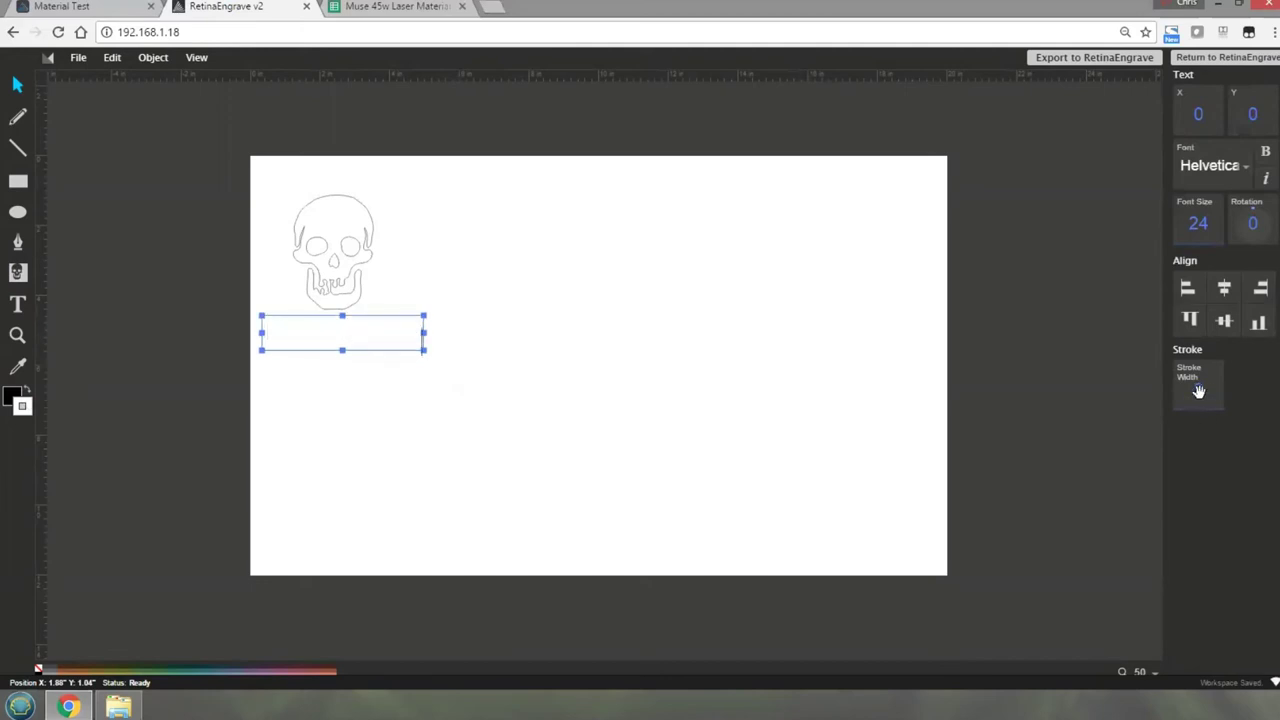
left_click(1199, 391)
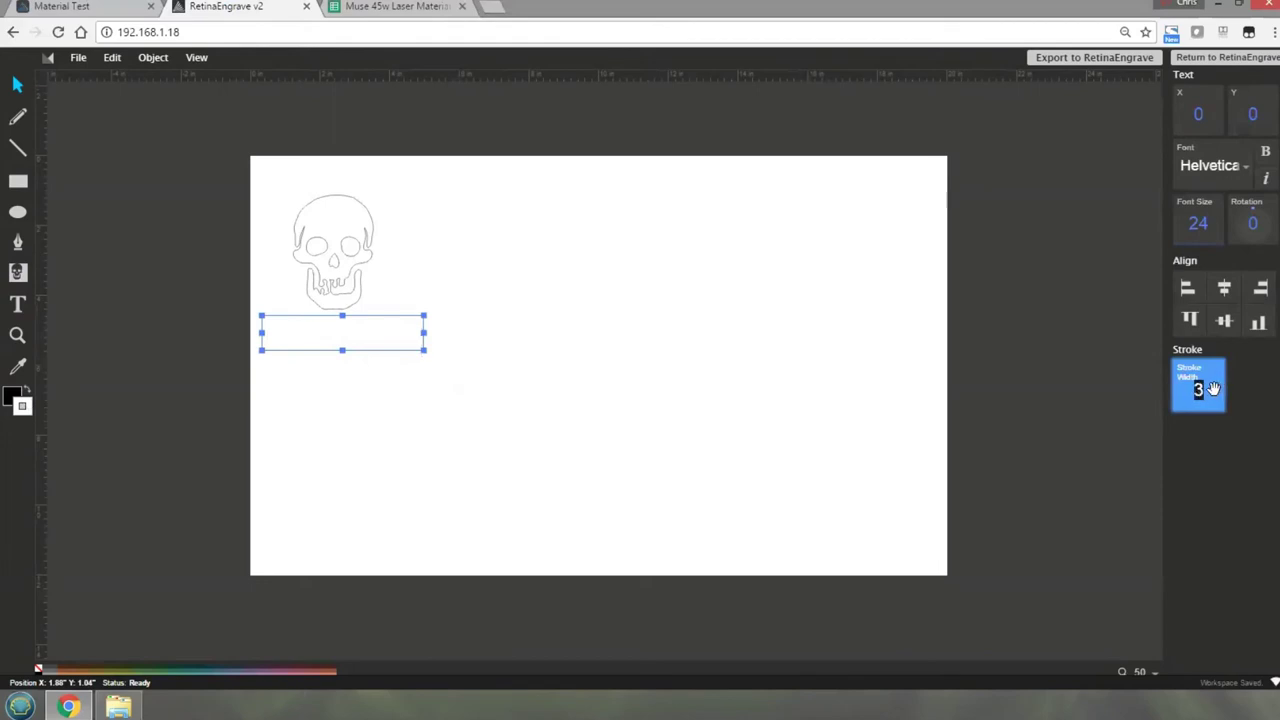
left_click(822, 381)
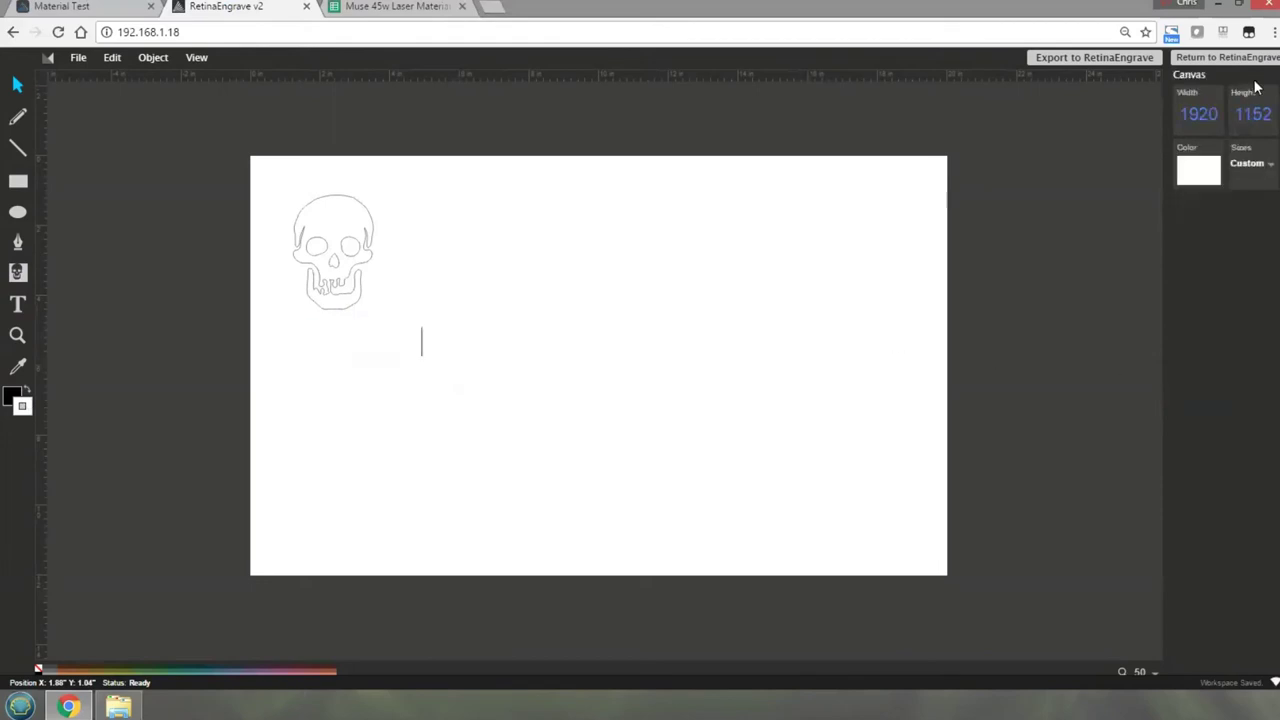
left_click(363, 344)
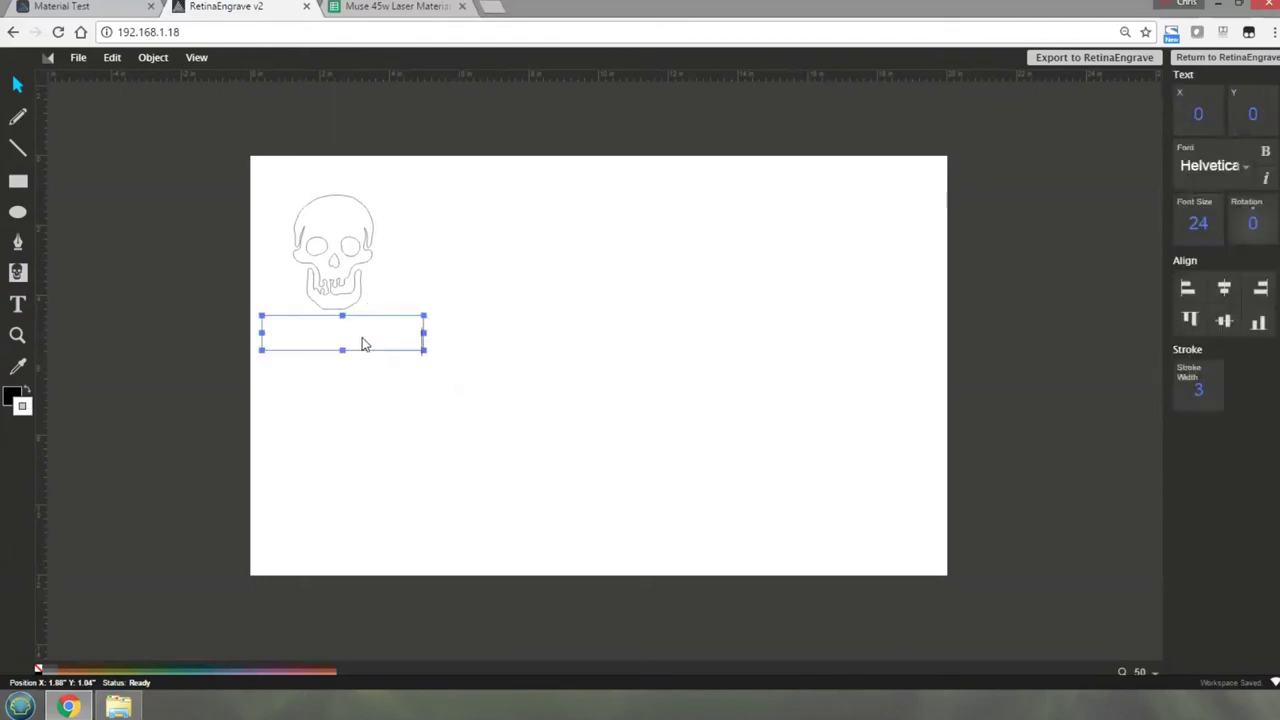
Swap the NICOPROPS text's fill and stroke colours and set its stroke width to 1
left_click(27, 396)
left_click(1202, 390)
type("1")
left_click_drag(1200, 396, 1201, 404)
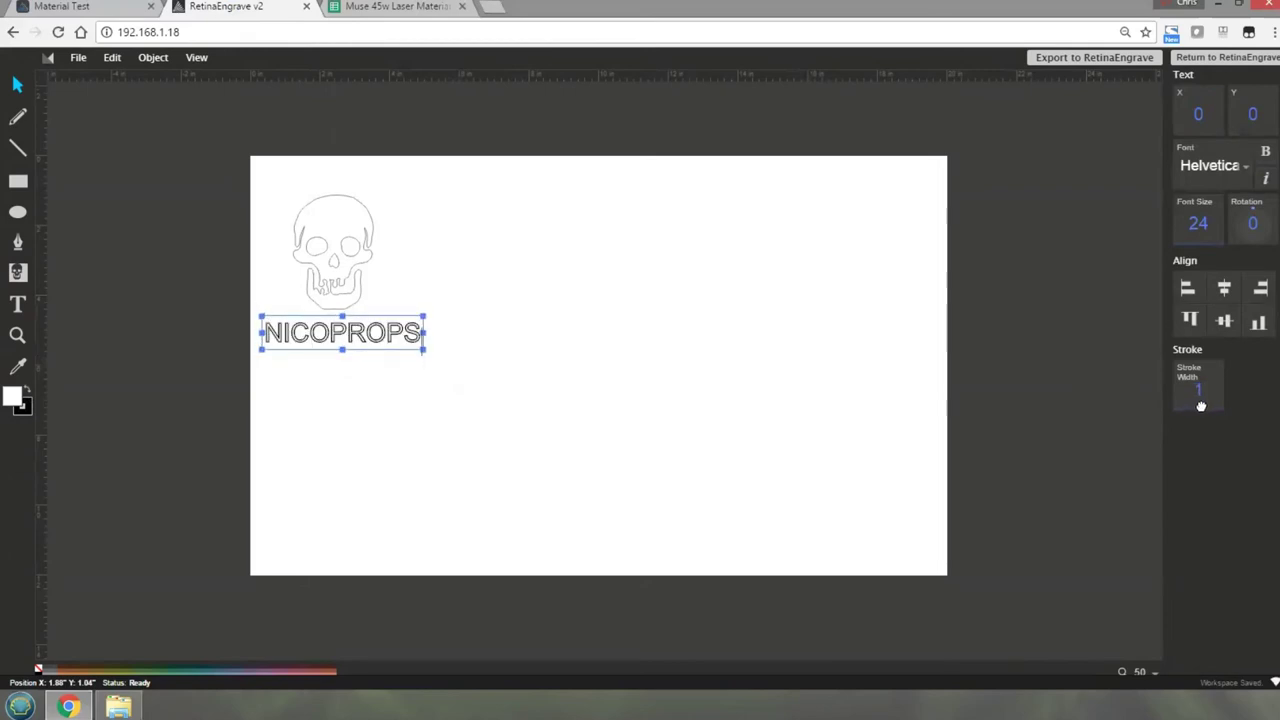
left_click(452, 332)
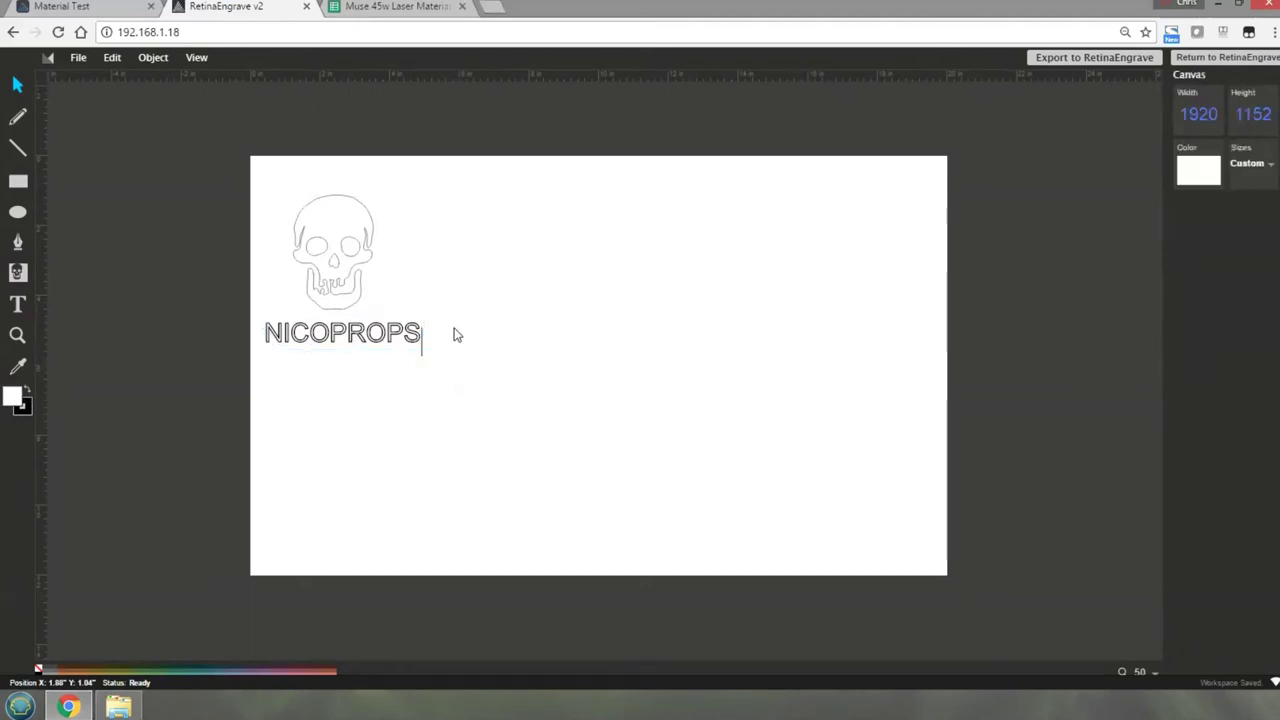
Enlarge the NICOPROPS text, move it slightly lower, and scale up the skull from its lower corner
left_click(419, 346)
left_click_drag(421, 348, 474, 383)
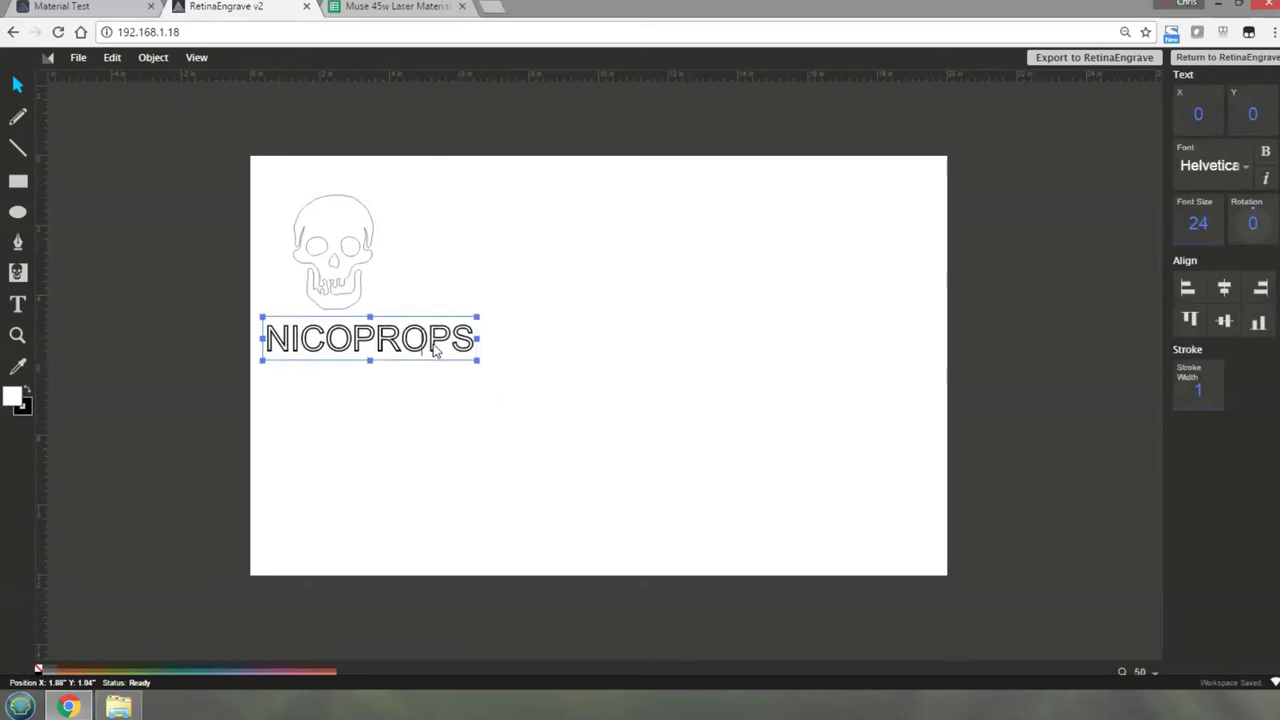
left_click(352, 252)
left_click(366, 212)
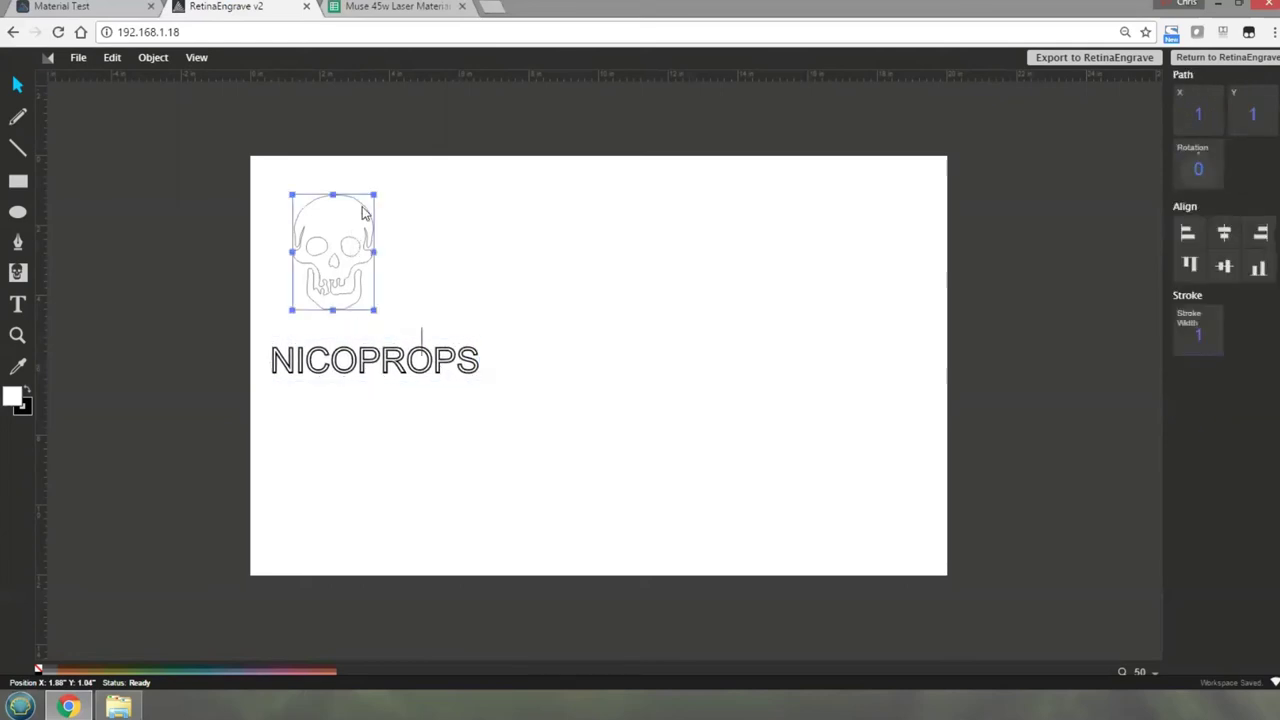
left_click_drag(374, 309, 429, 386)
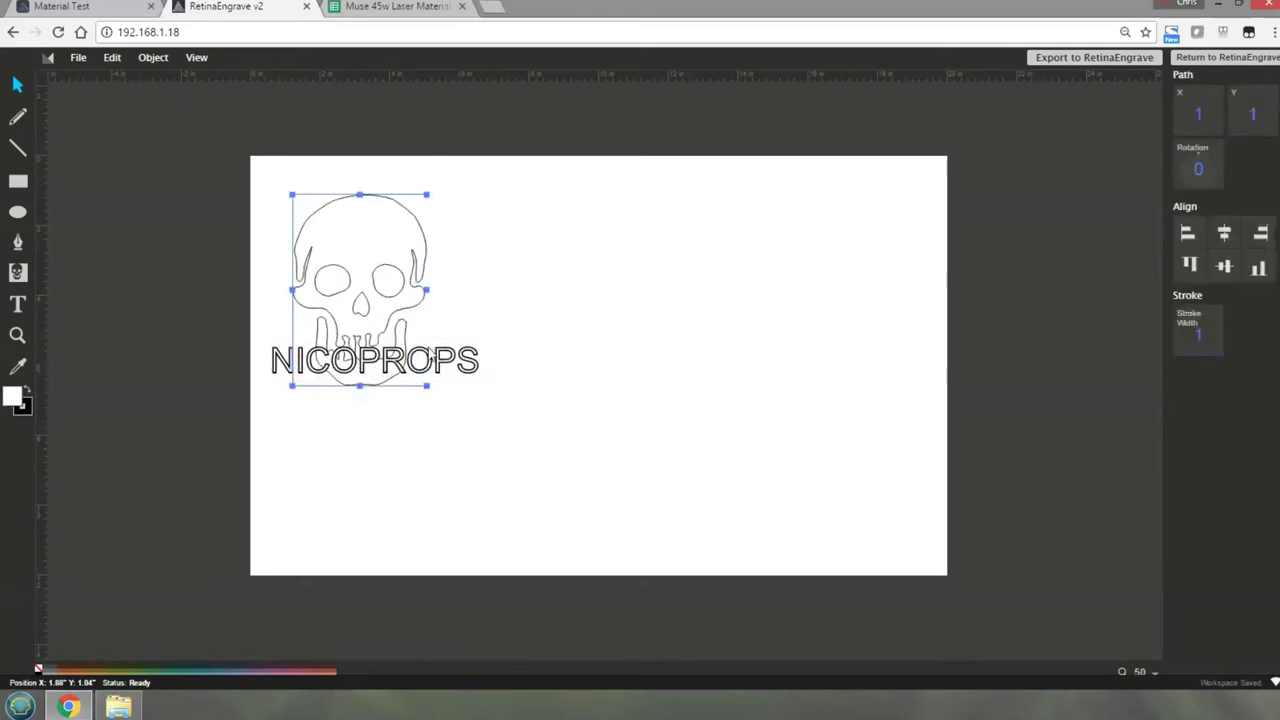
Move the enlarged skull near the canvas's upper edge and place the NICOPROPS text just under its jaw
mouse_move(372, 272)
left_mouse_down()
mouse_move(390, 245)
mouse_move(386, 263)
left_mouse_up()
left_click_drag(458, 366, 480, 395)
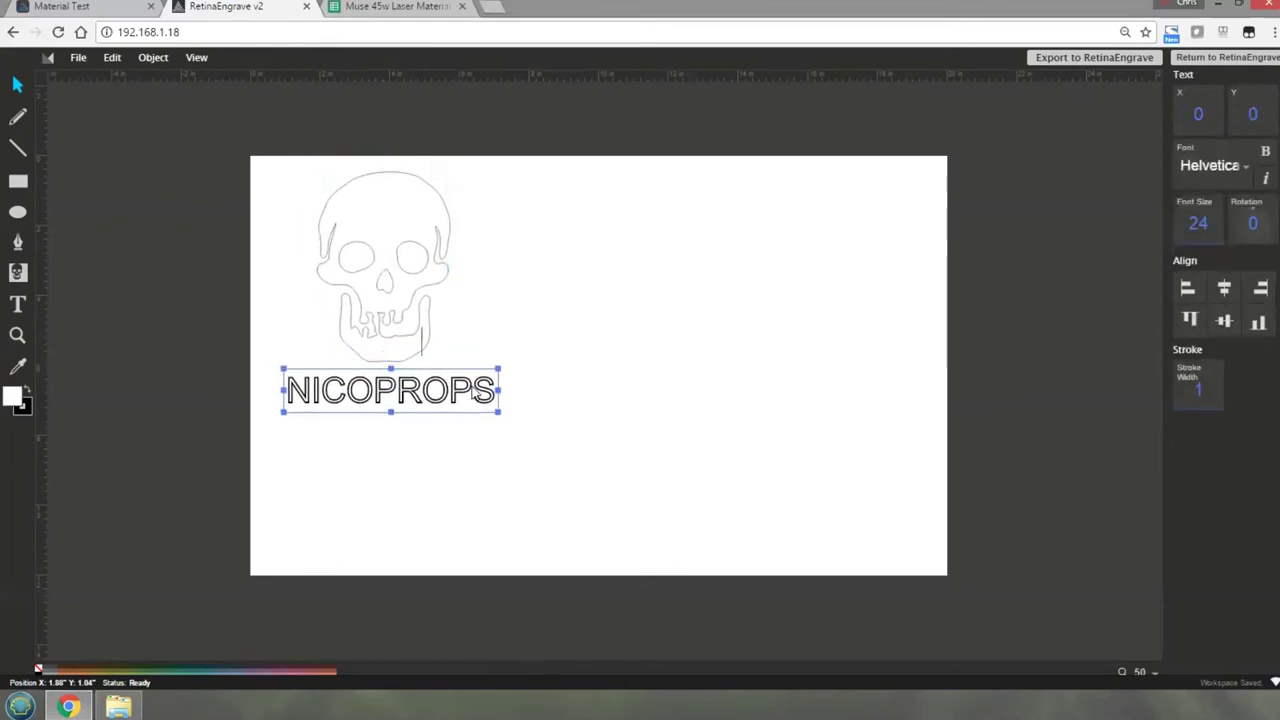
left_click(505, 390)
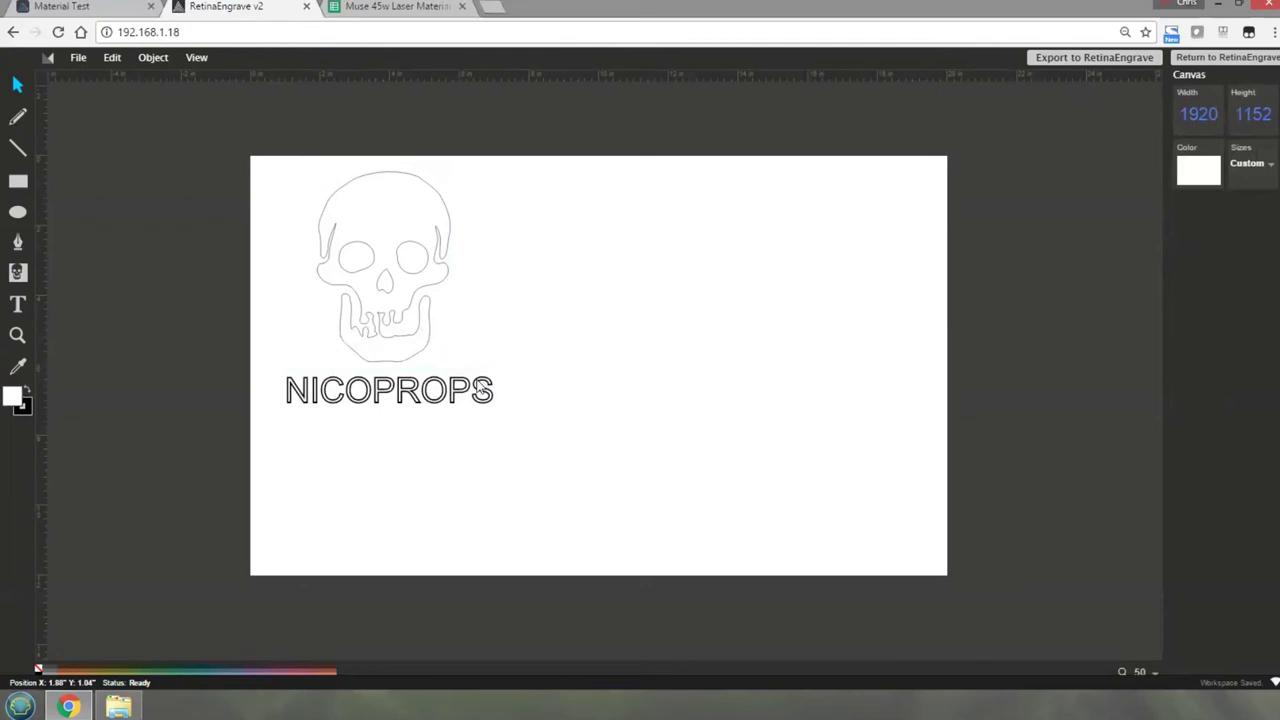
left_click(356, 352)
left_click(468, 350)
left_click(465, 372)
left_click(460, 362)
Export the drawing to RetinaEngrave and delete its raster object, keeping only the vector drawing
left_click(1100, 58)
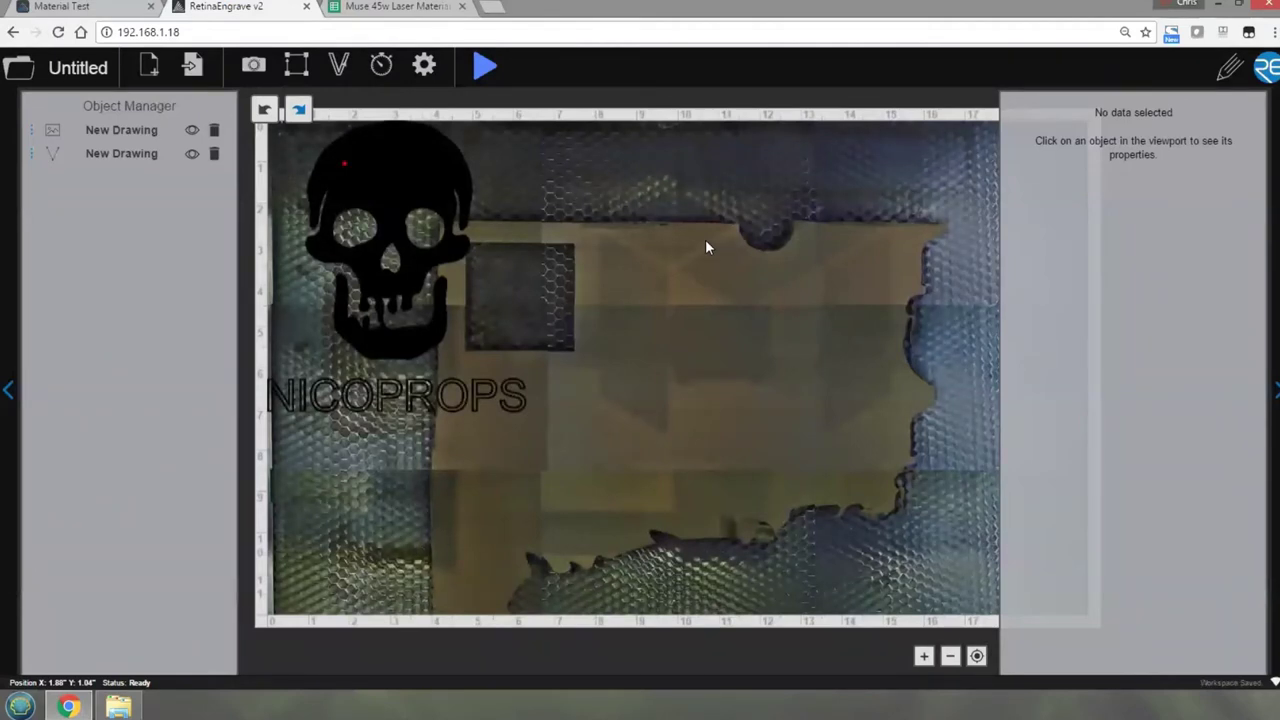
left_click(393, 201)
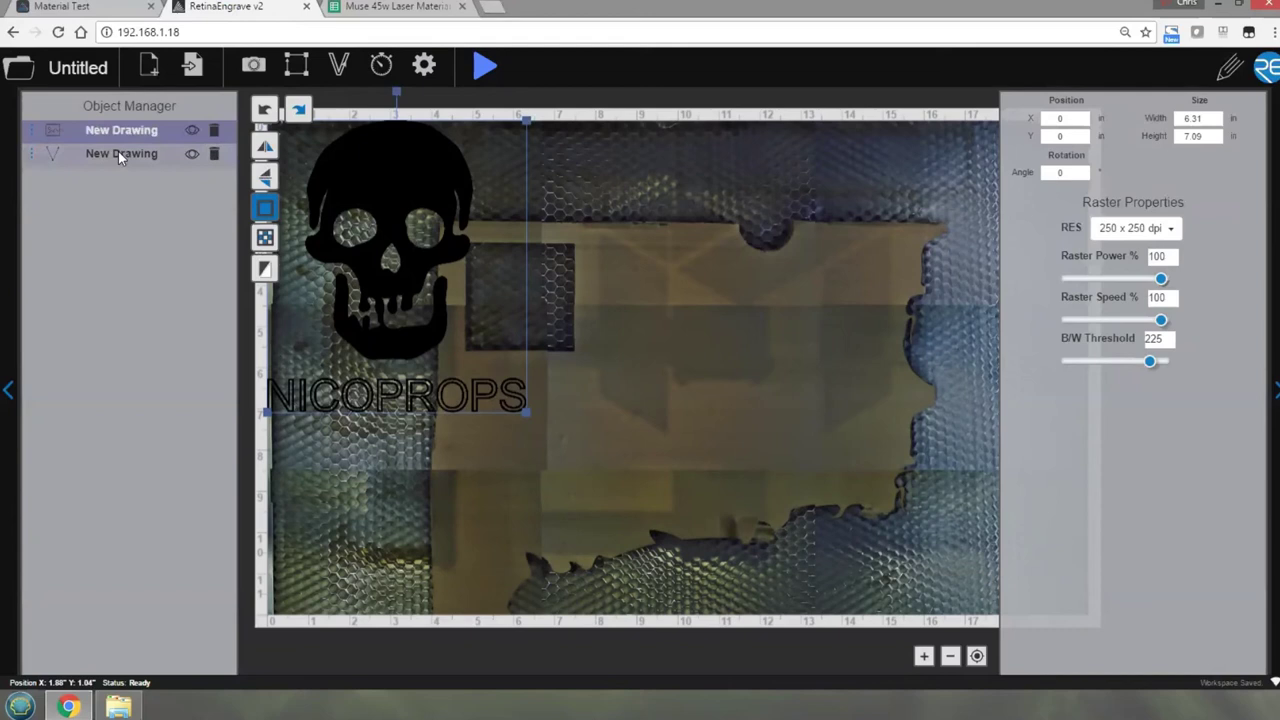
left_click(214, 136)
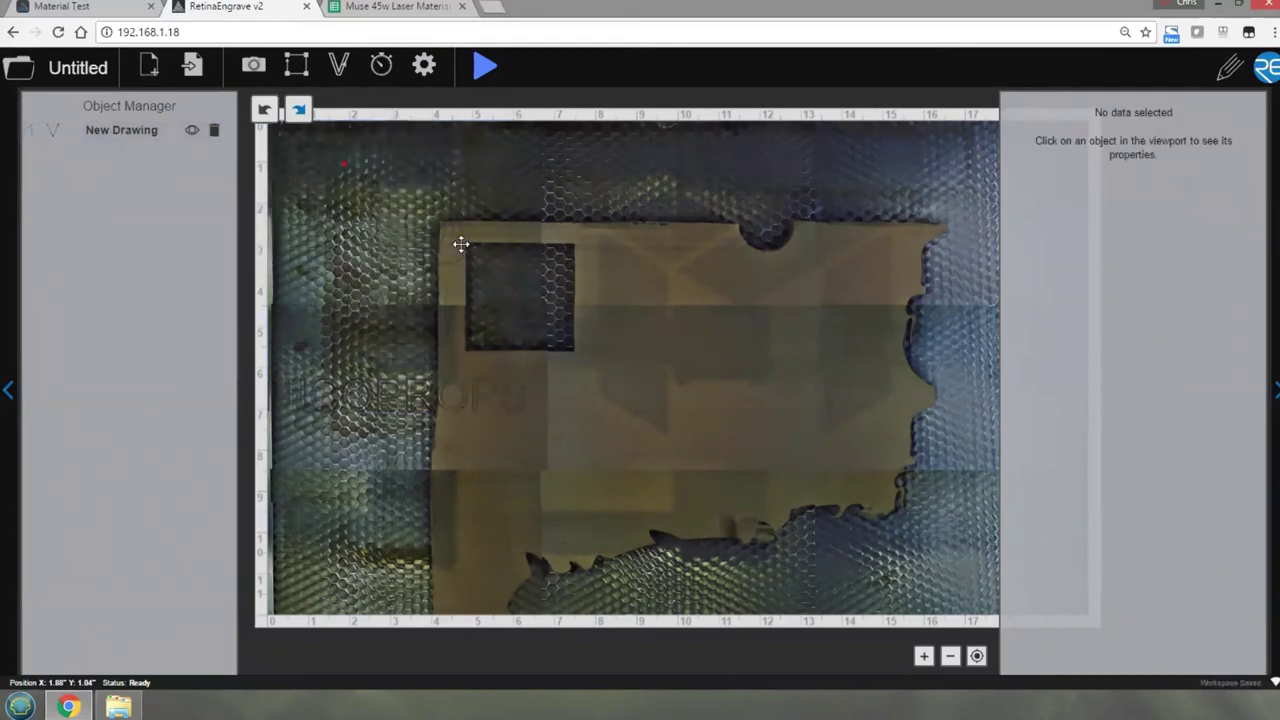
Move the vector drawing over the cardboard to about X 7.34, Y 2.76 in and capture a new camera image of the bed
mouse_move(557, 451)
left_mouse_down()
mouse_move(450, 272)
mouse_move(282, 186)
mouse_move(252, 114)
left_mouse_up()
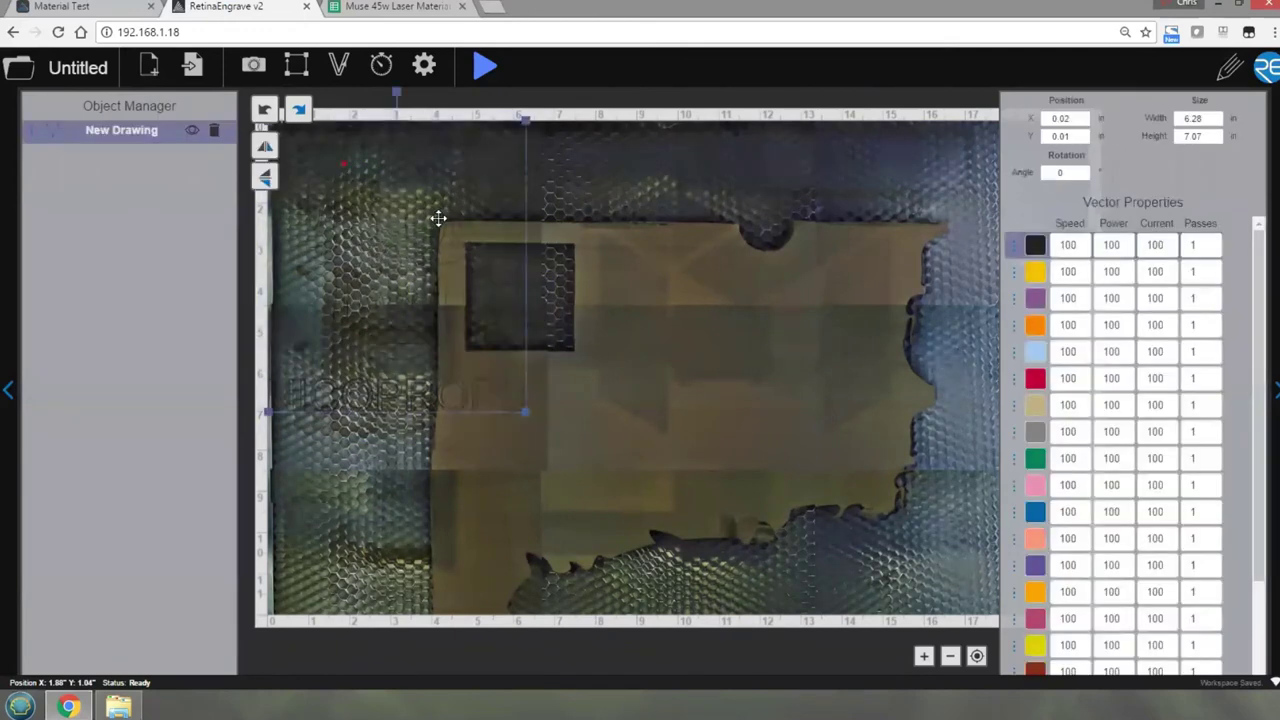
mouse_move(434, 229)
left_mouse_down()
mouse_move(449, 251)
mouse_move(676, 354)
mouse_move(727, 342)
left_mouse_up()
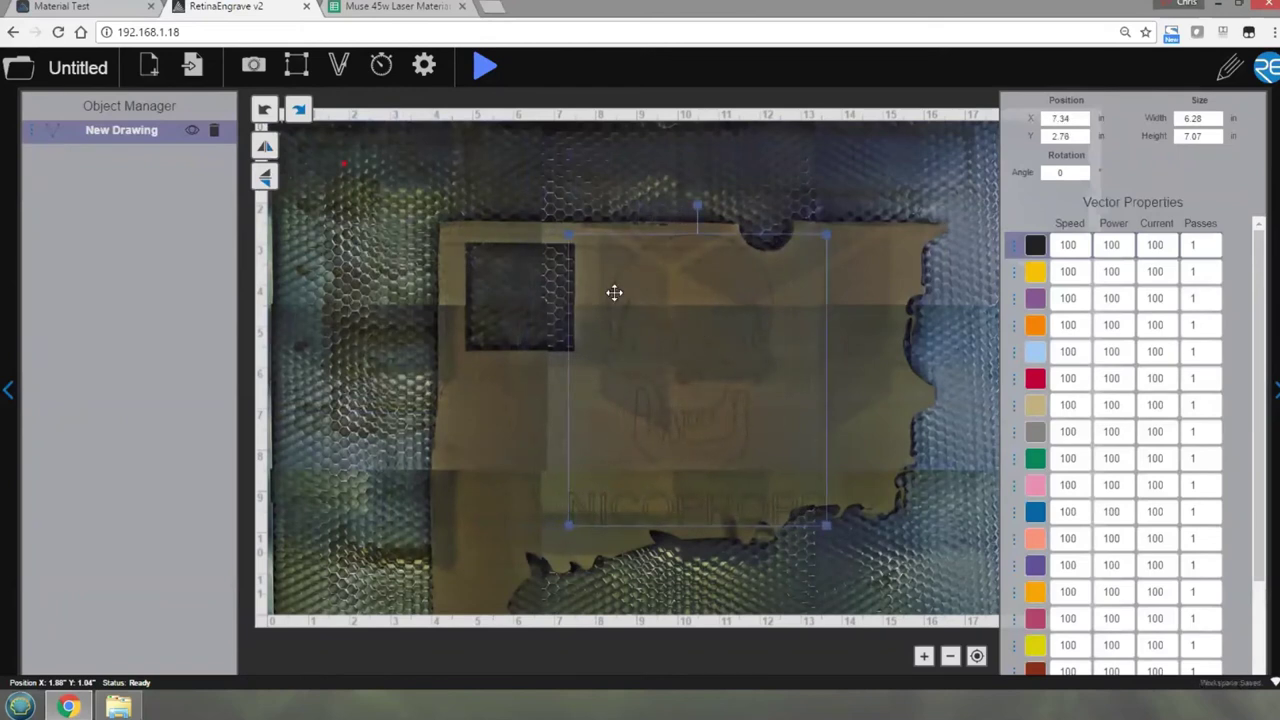
left_click(254, 65)
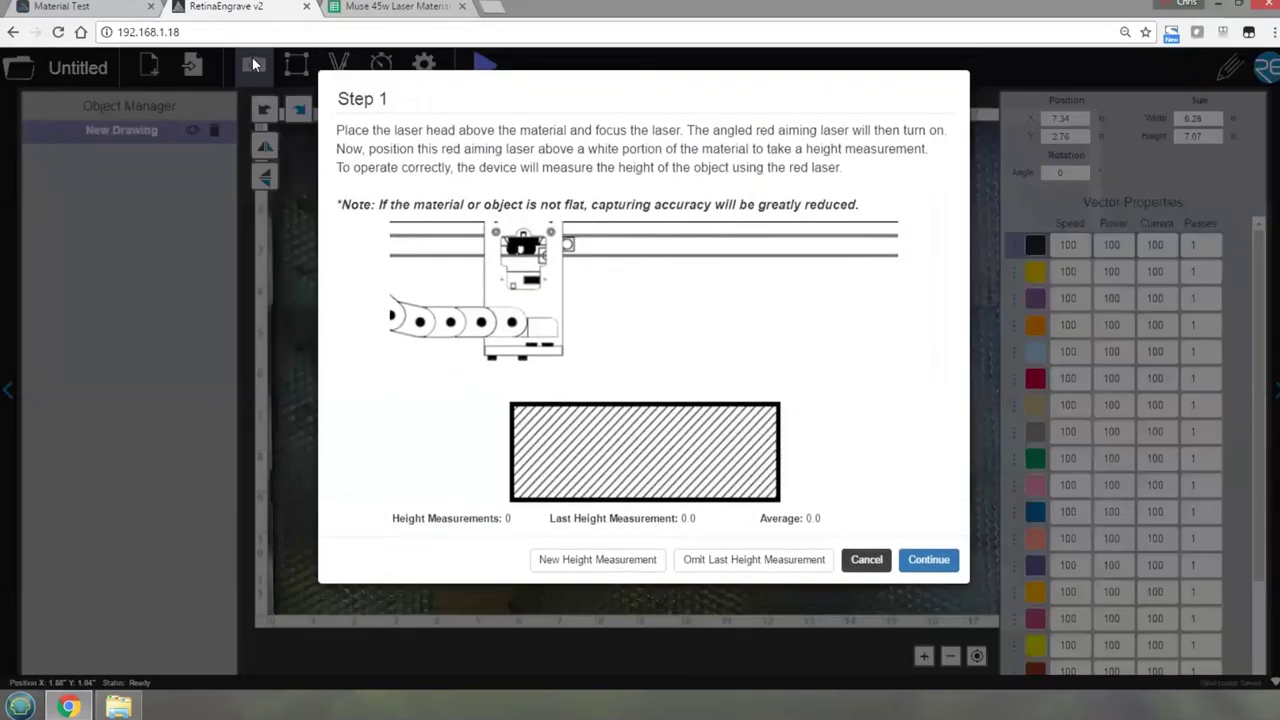
left_click(919, 566)
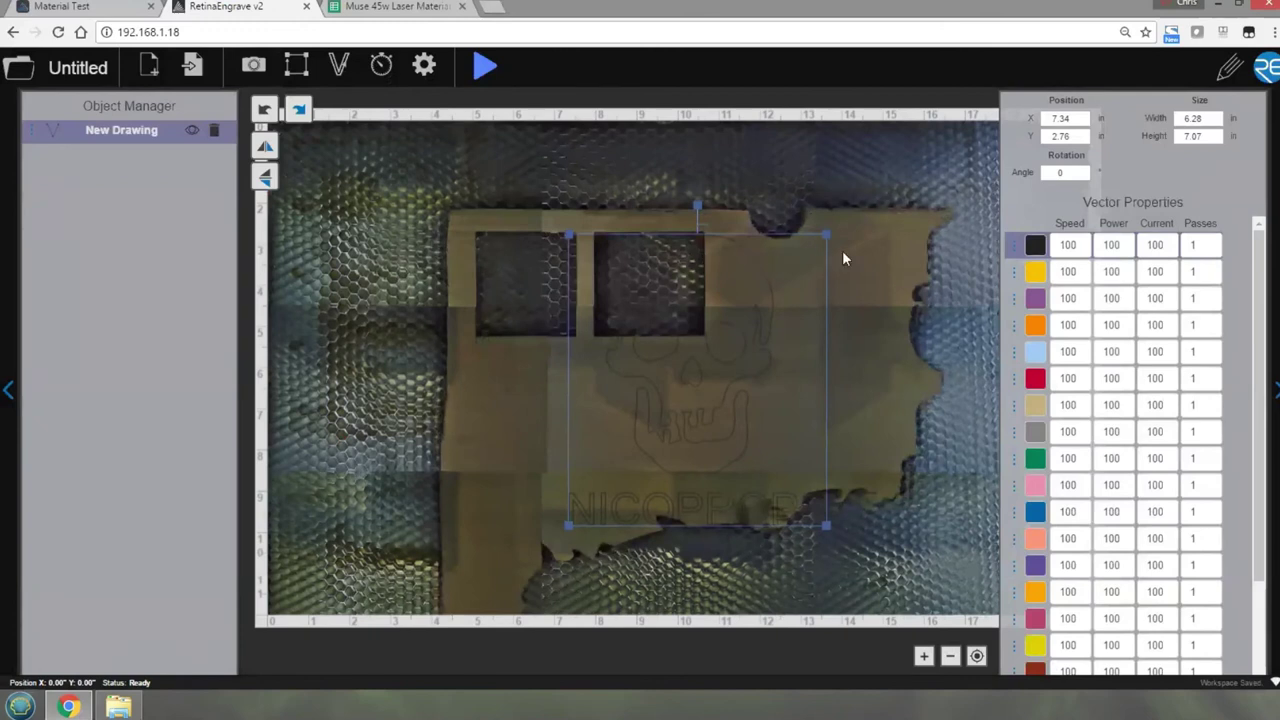
Scale the vector drawing to about 5.06 by 5.7 in and place it on uncut cardboard at about X 10.19, Y 2.98 in
left_click_drag(826, 528, 757, 451)
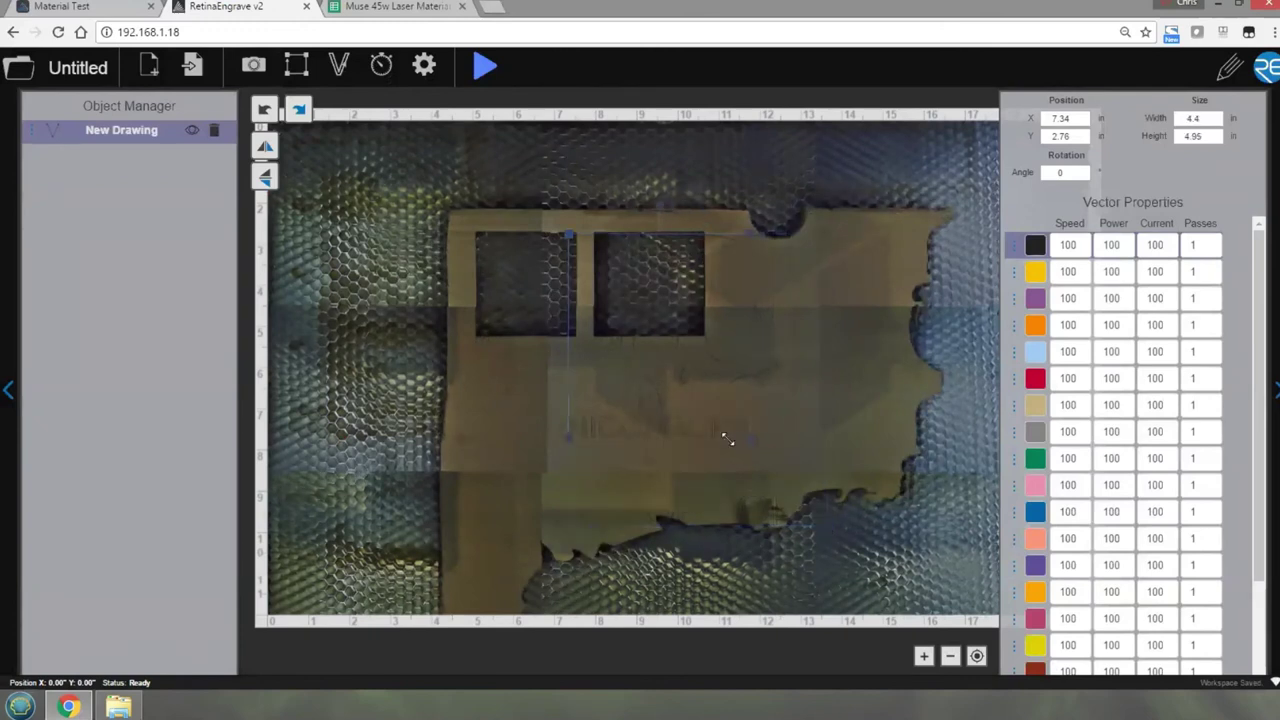
mouse_move(614, 380)
left_mouse_down()
mouse_move(763, 395)
mouse_move(735, 391)
left_mouse_up()
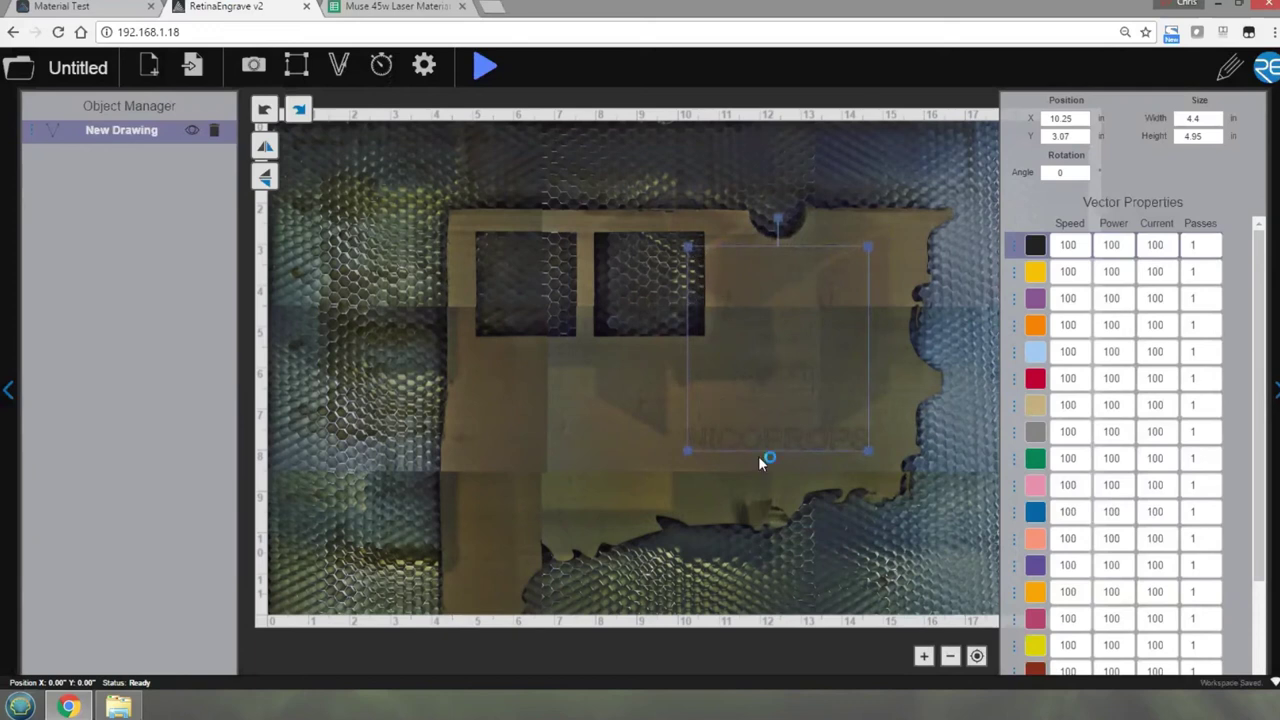
left_click_drag(763, 354, 761, 352)
left_click_drag(868, 451, 885, 476)
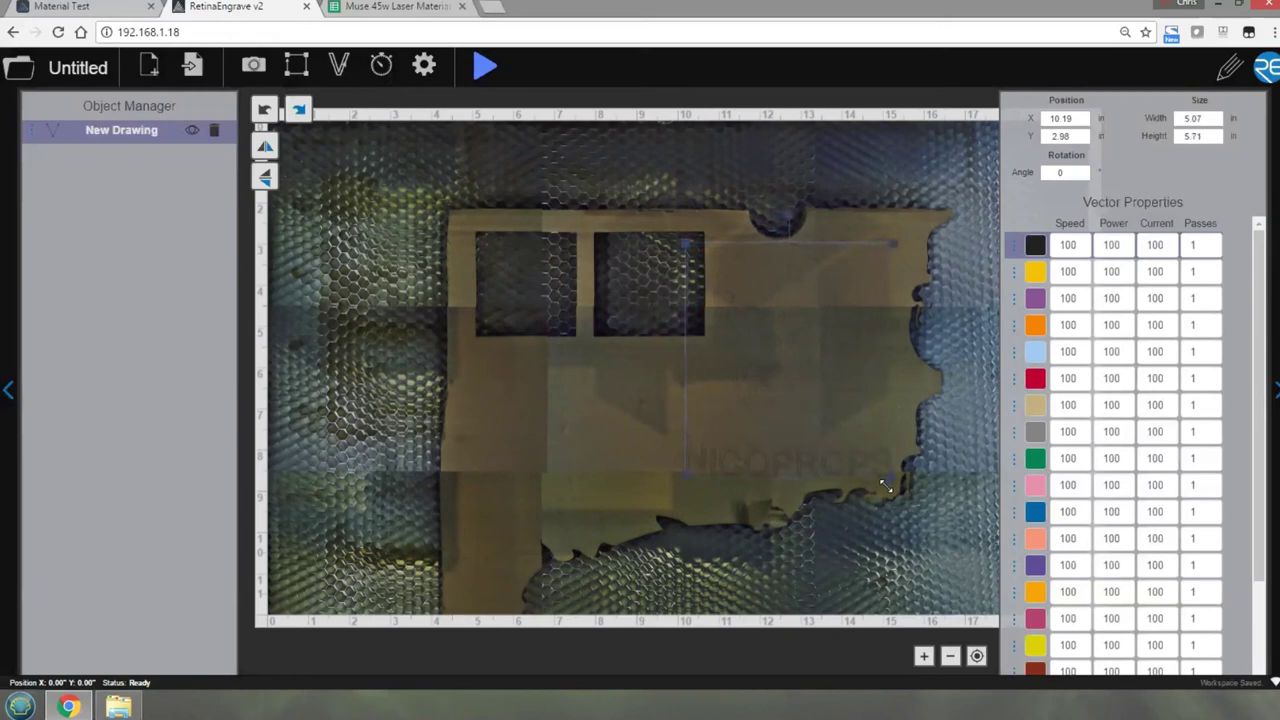
left_click(941, 227)
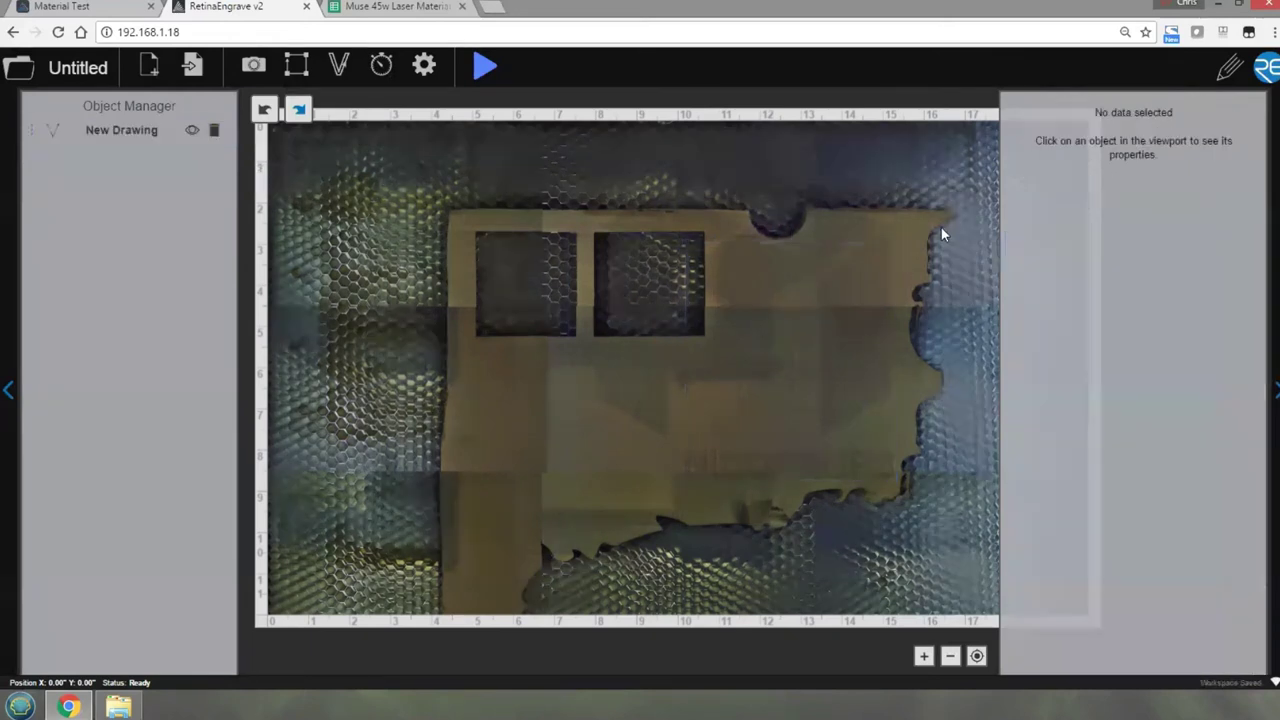
Check the vector drawing's placement on the cardboard and run the workspace perimeter with the laser head
left_click(794, 251)
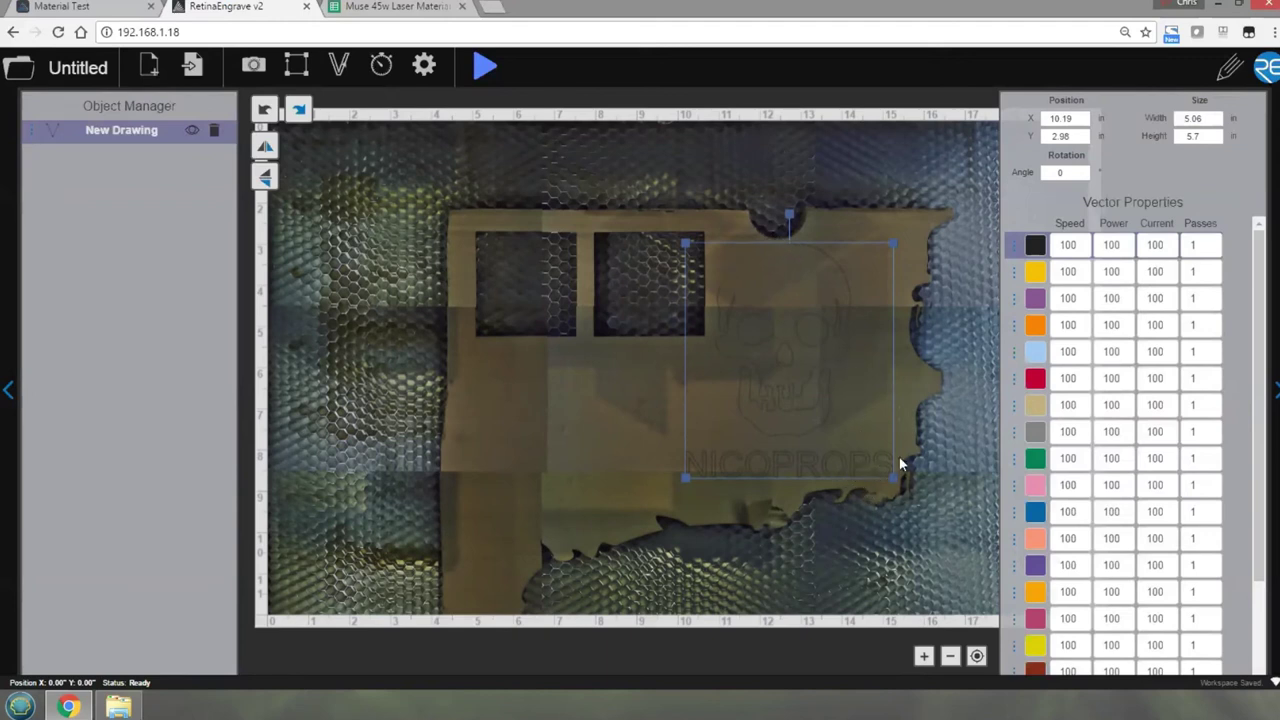
left_click(855, 228)
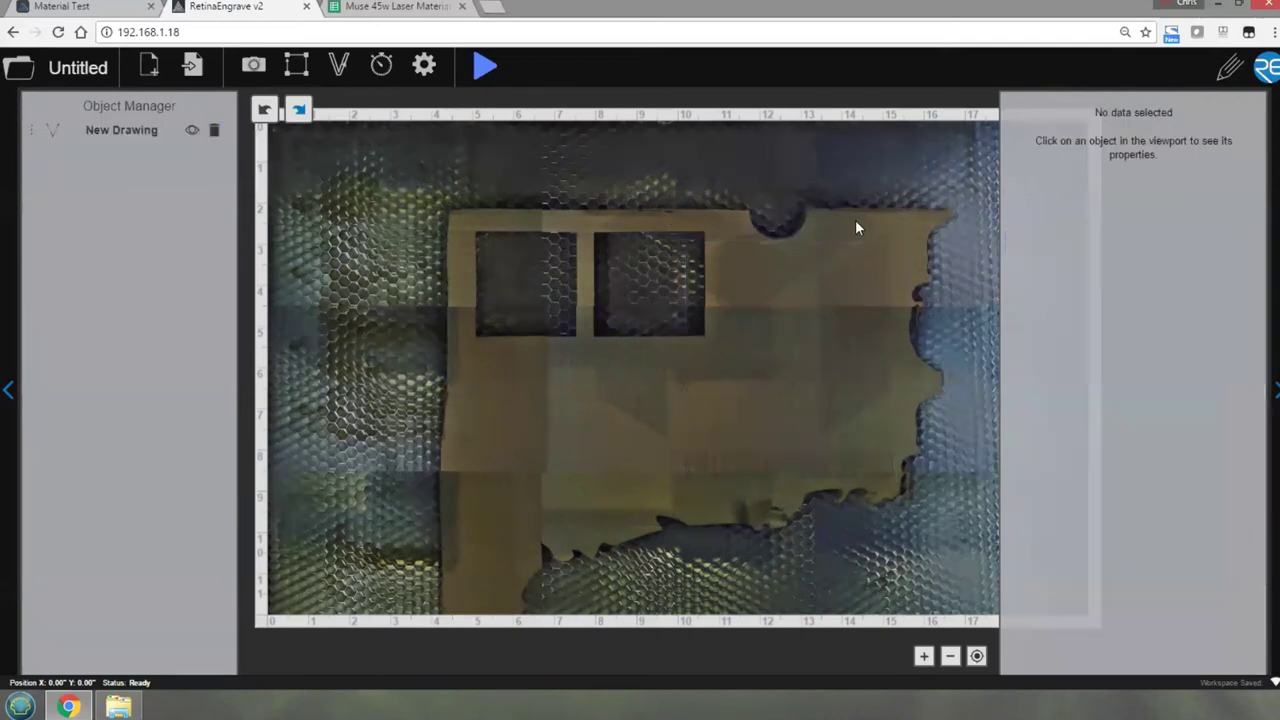
left_click(294, 68)
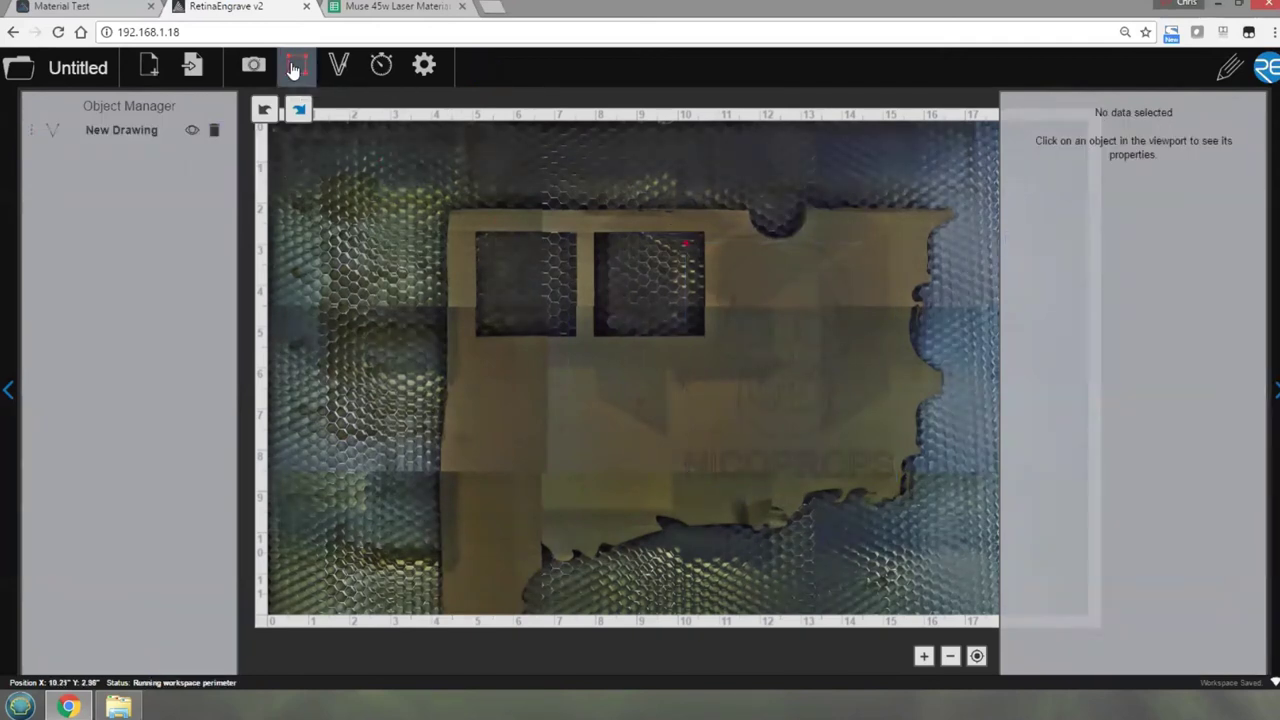